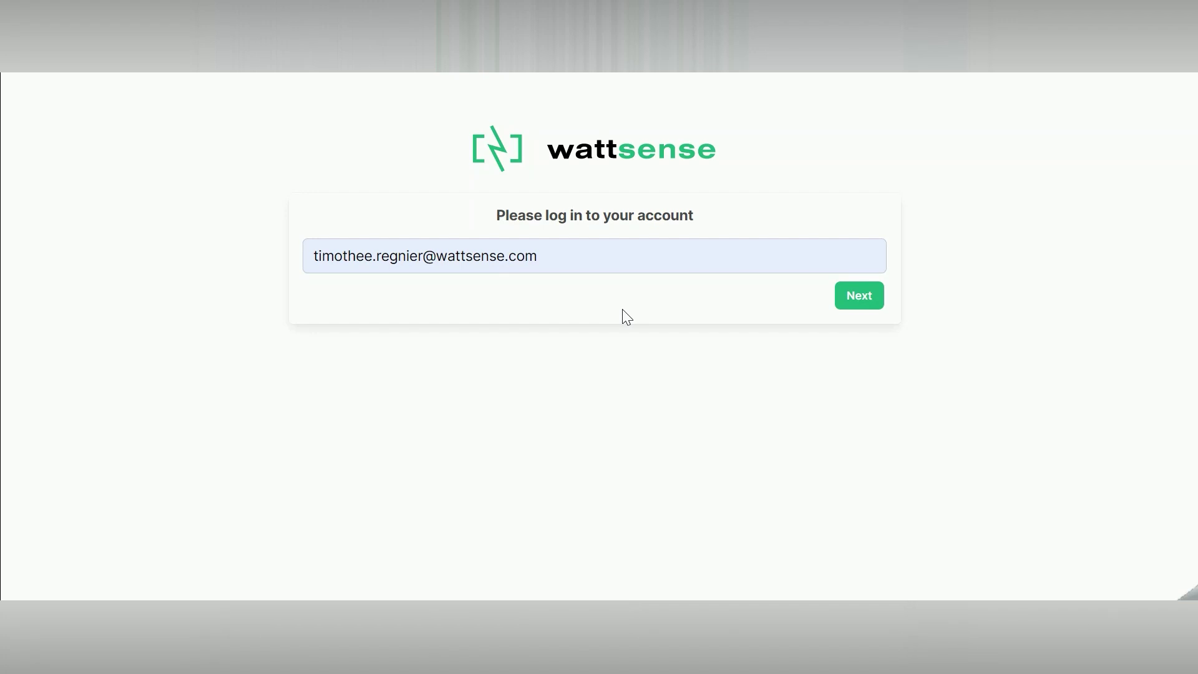
- Sign in to Wattsense Console with the saved e-mail and password
left_click(849, 304)
left_click(842, 345)
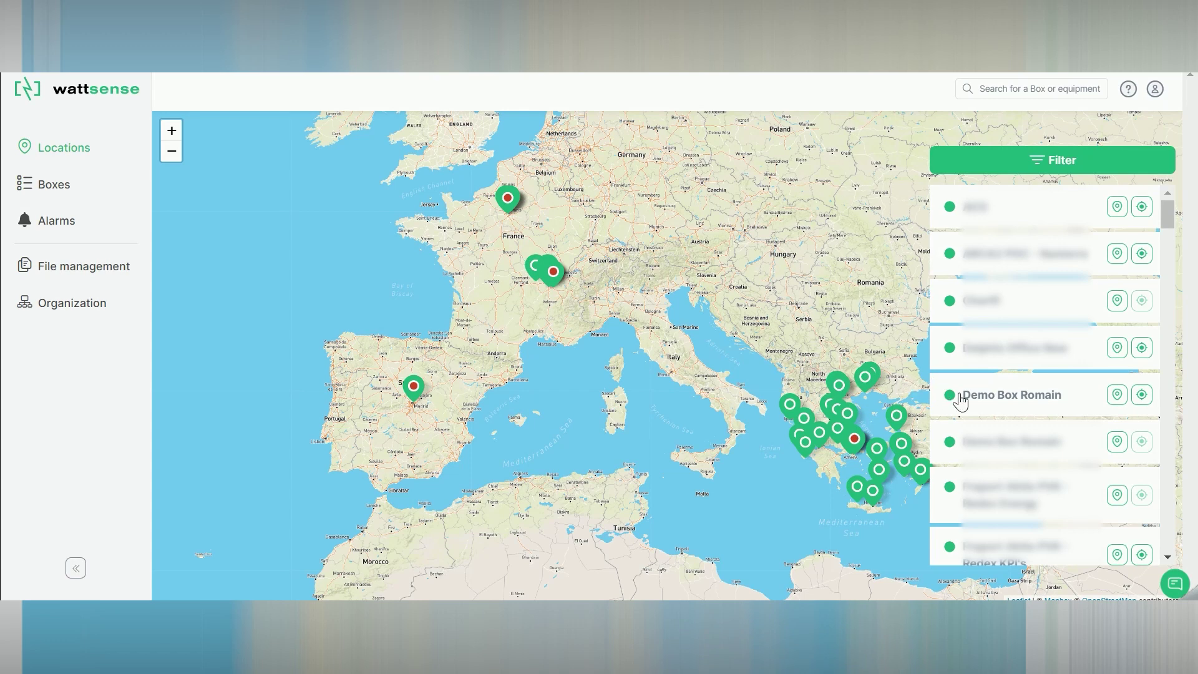
- Open Demo Box Romain's Configuration page and show the Add Equipment options
left_click(1023, 404)
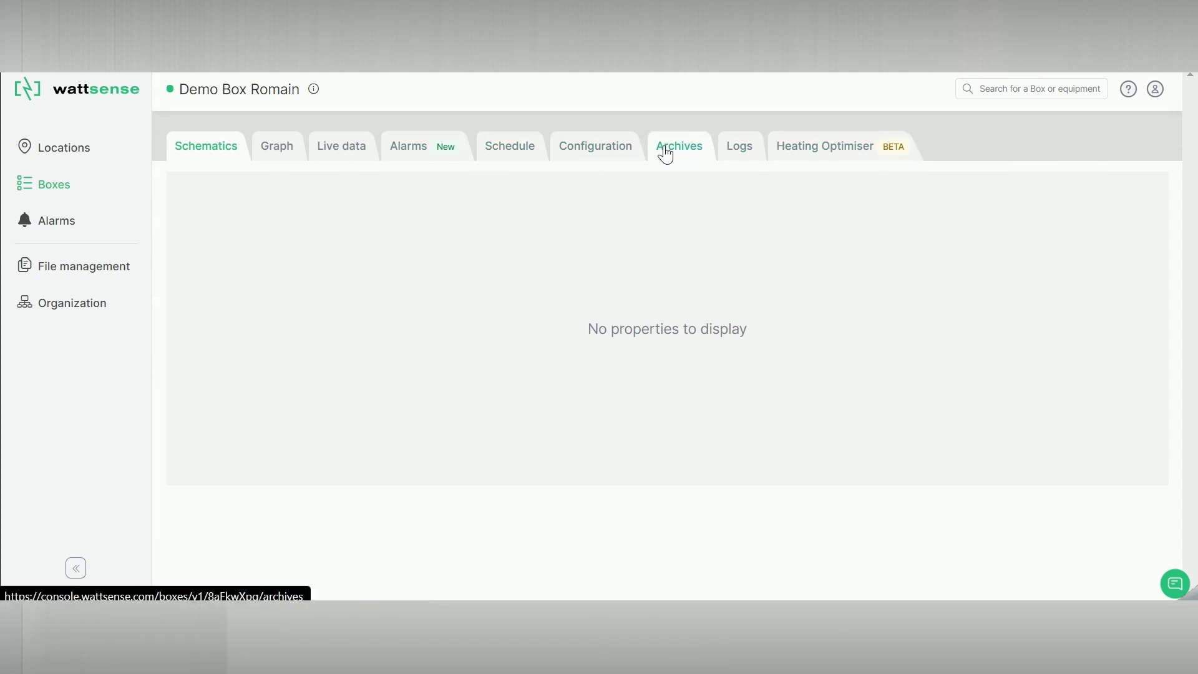
left_click(592, 155)
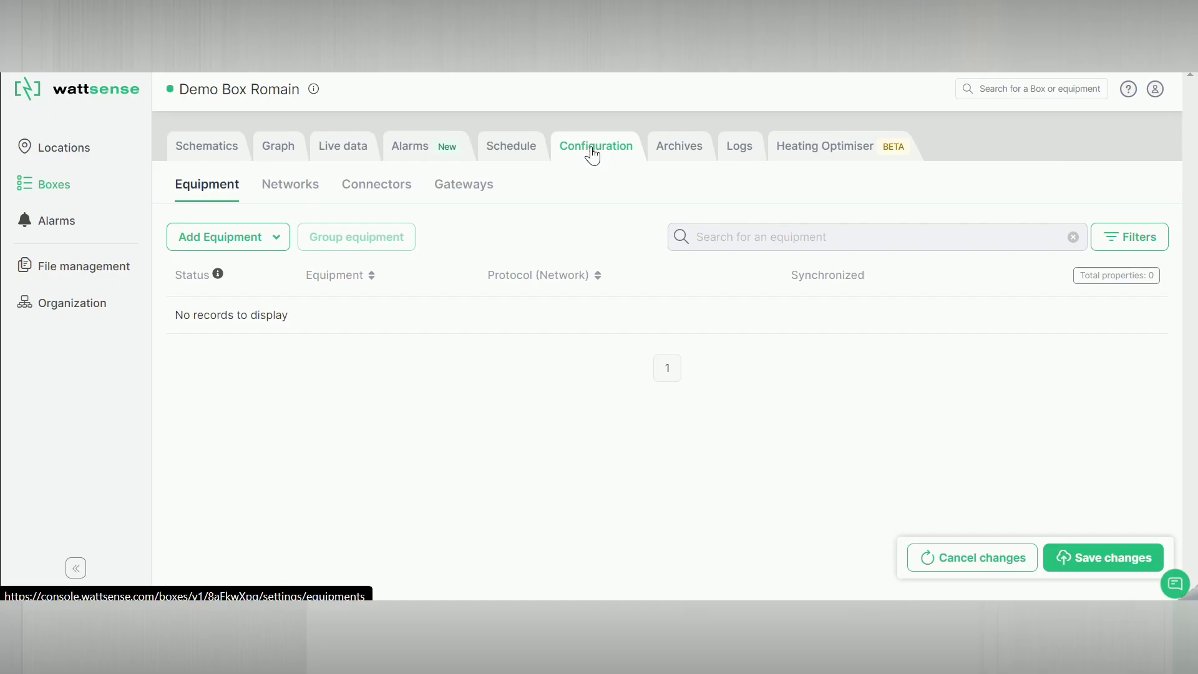
left_click(230, 244)
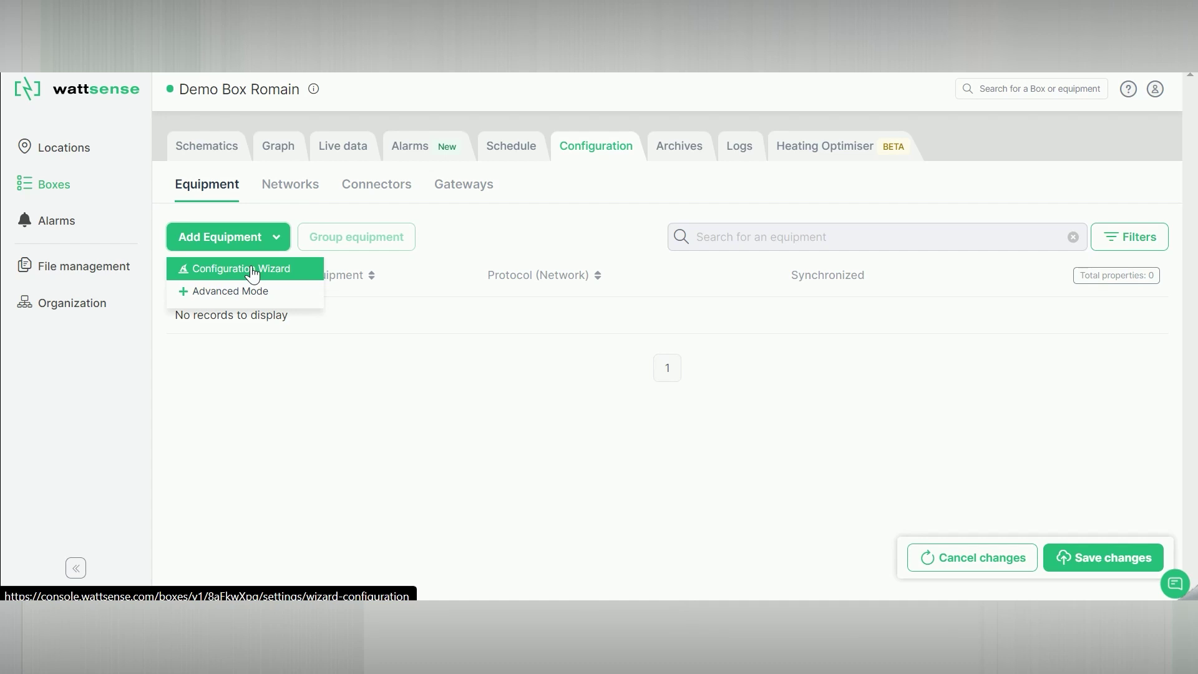
- In the Configuration Wizard, select the Adeunis - Tempv3 sensor with protocol LORAWAN_V1_0
left_click(274, 274)
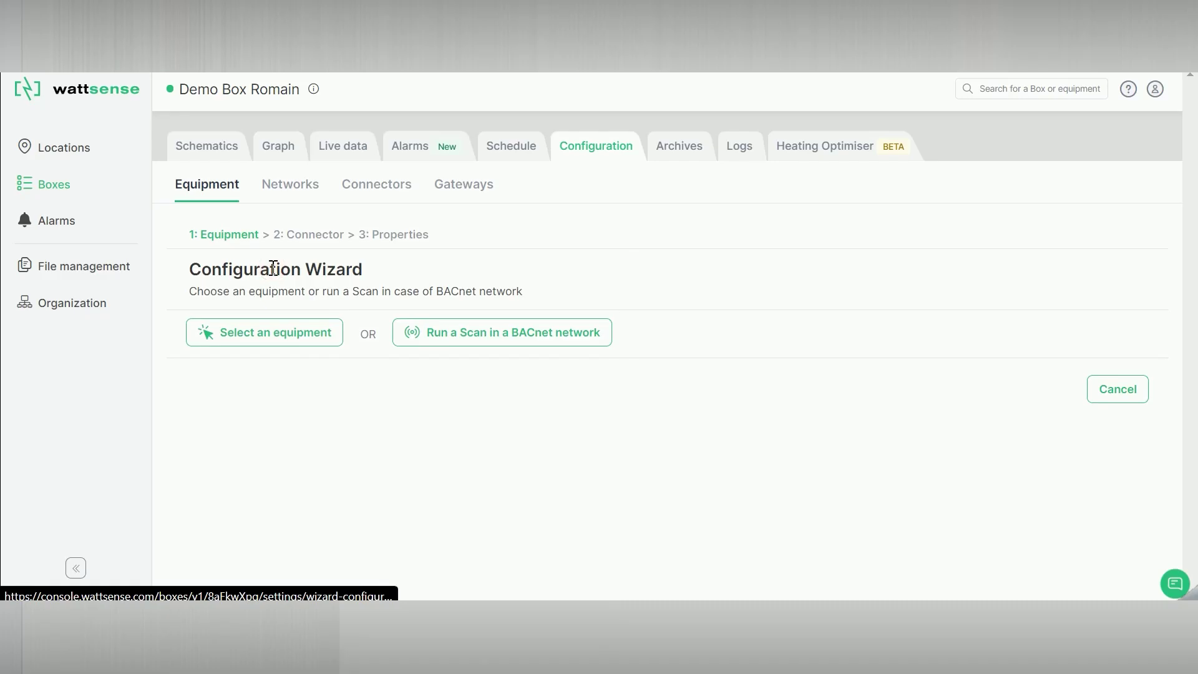
left_click(260, 331)
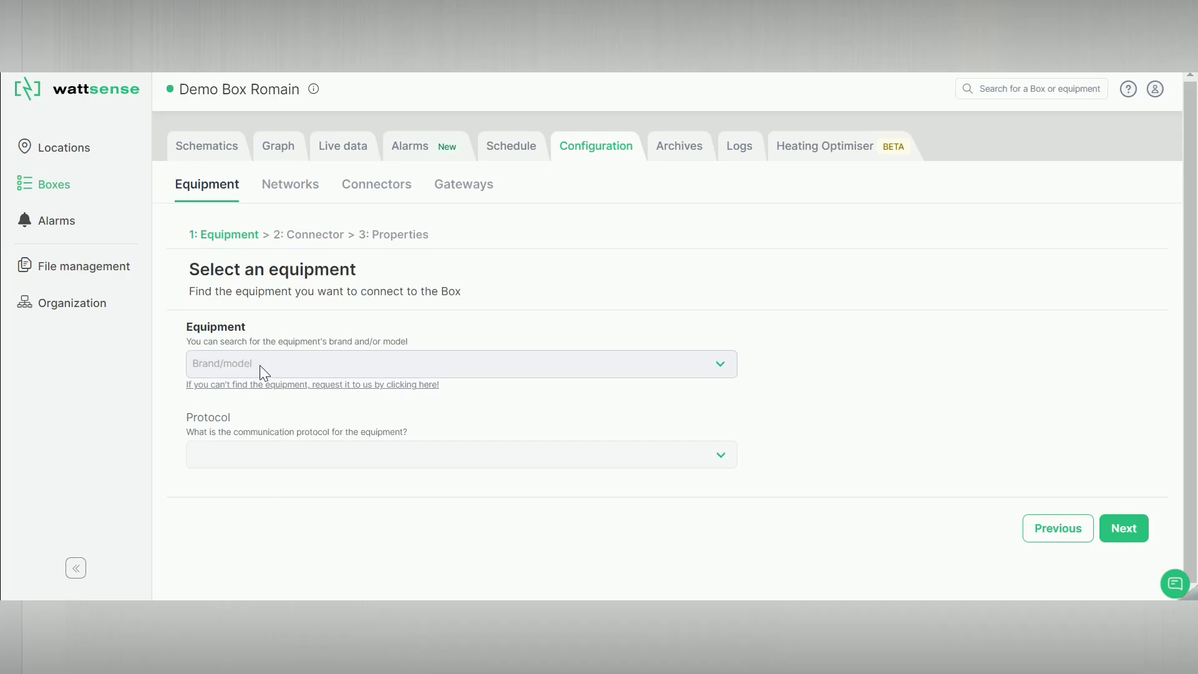
left_click(261, 365)
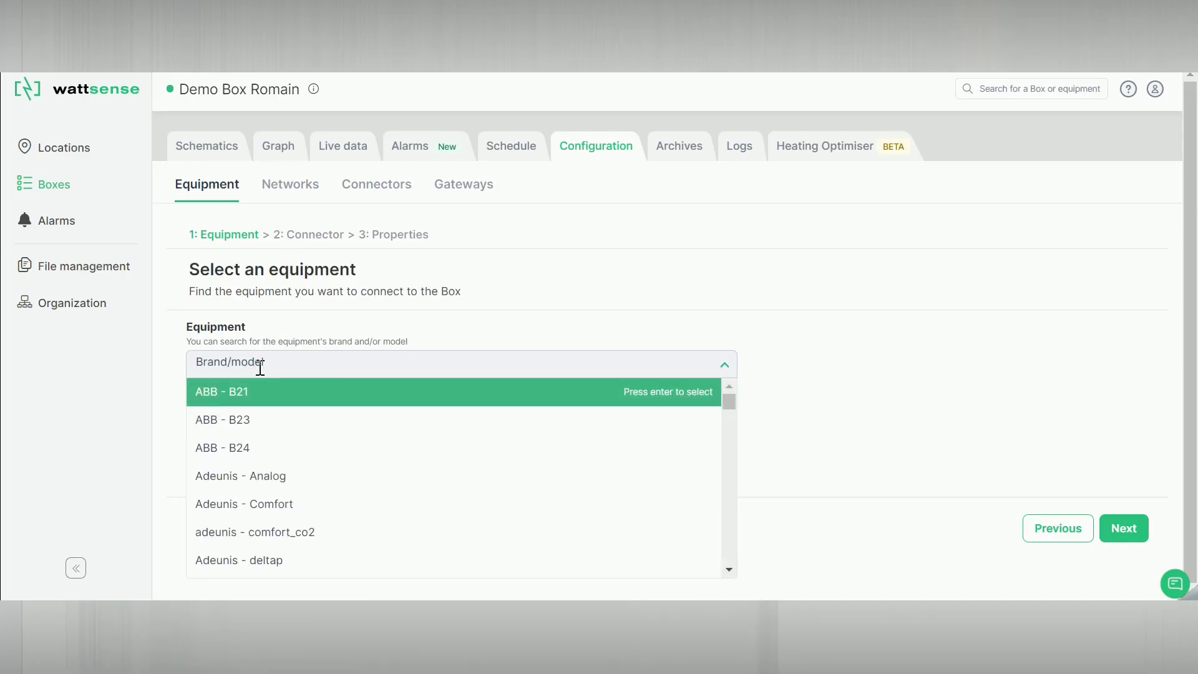
type("adeunis te")
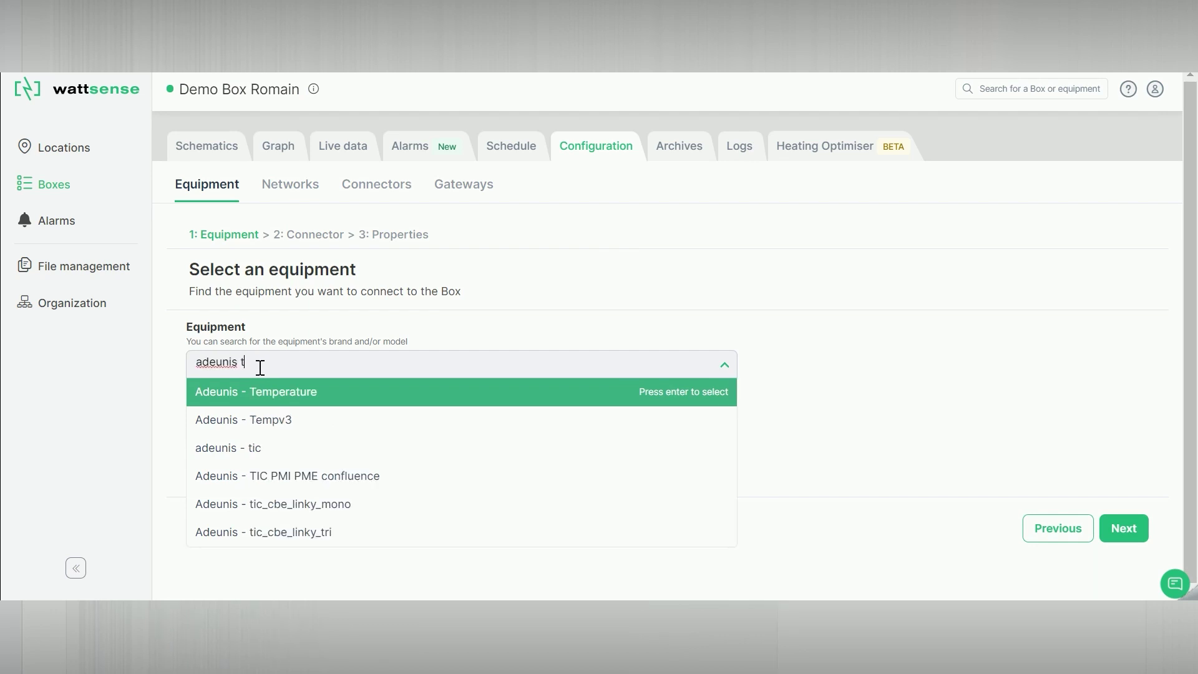
left_click(275, 420)
left_click(257, 454)
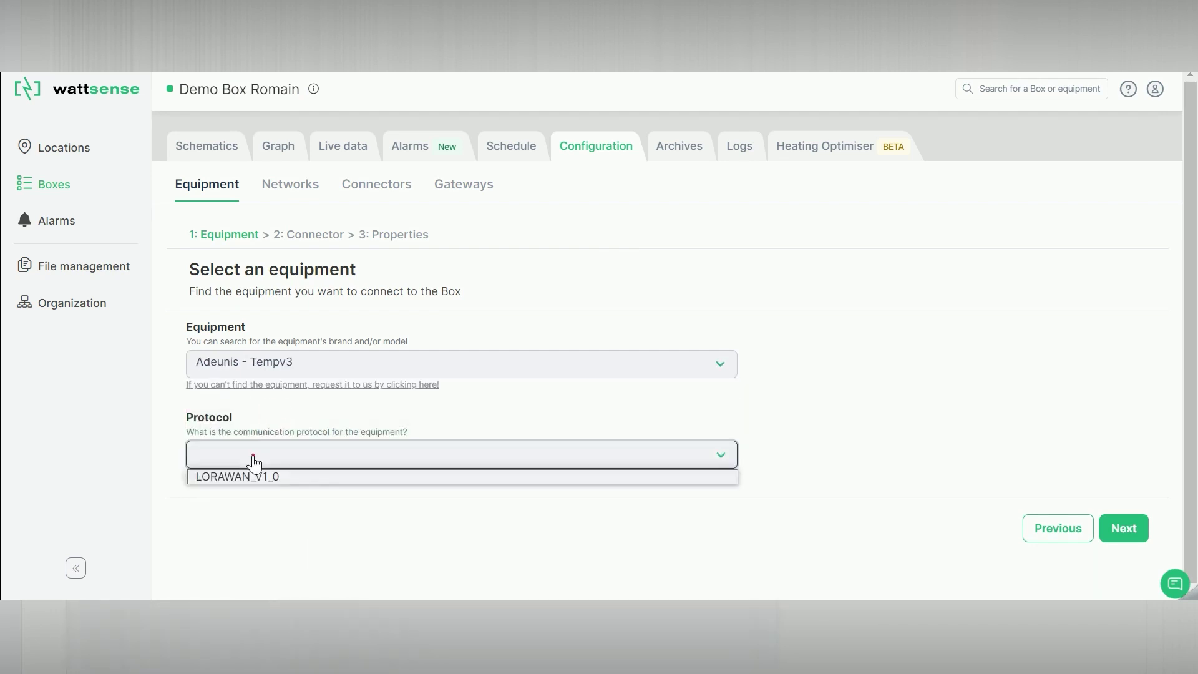
left_click(257, 476)
- Fill in the sensor's DevEUI, AppEUI and Application Key, then continue
scroll(260, 481, "down", 5)
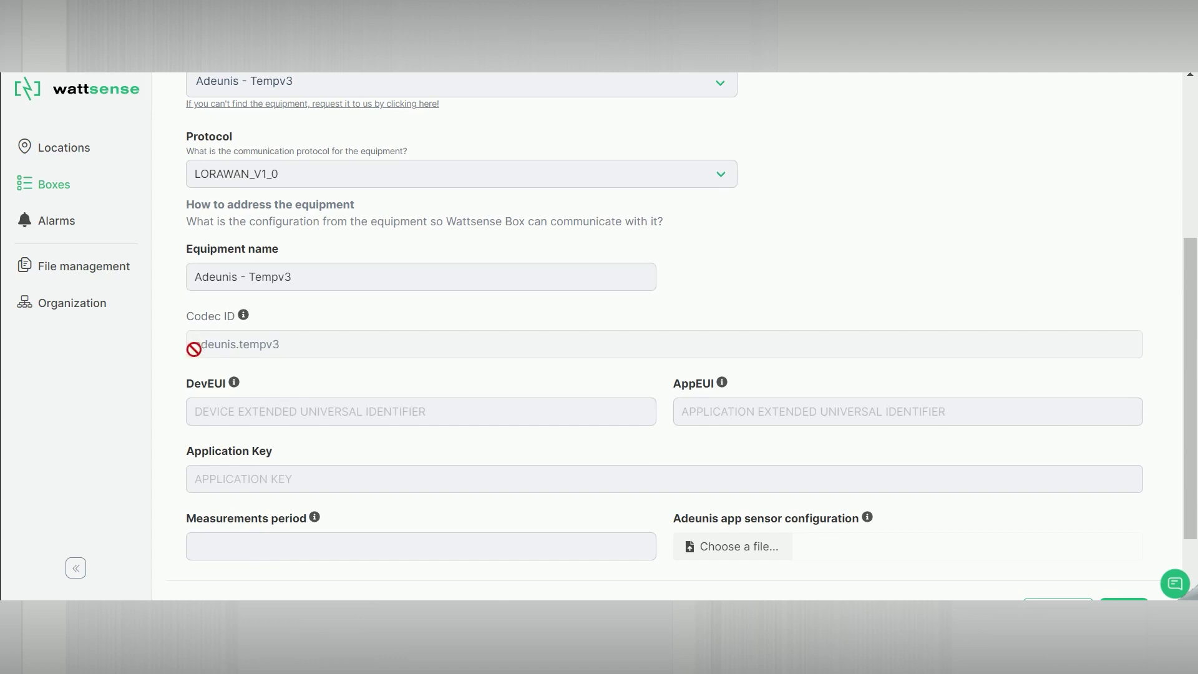
left_click(211, 412)
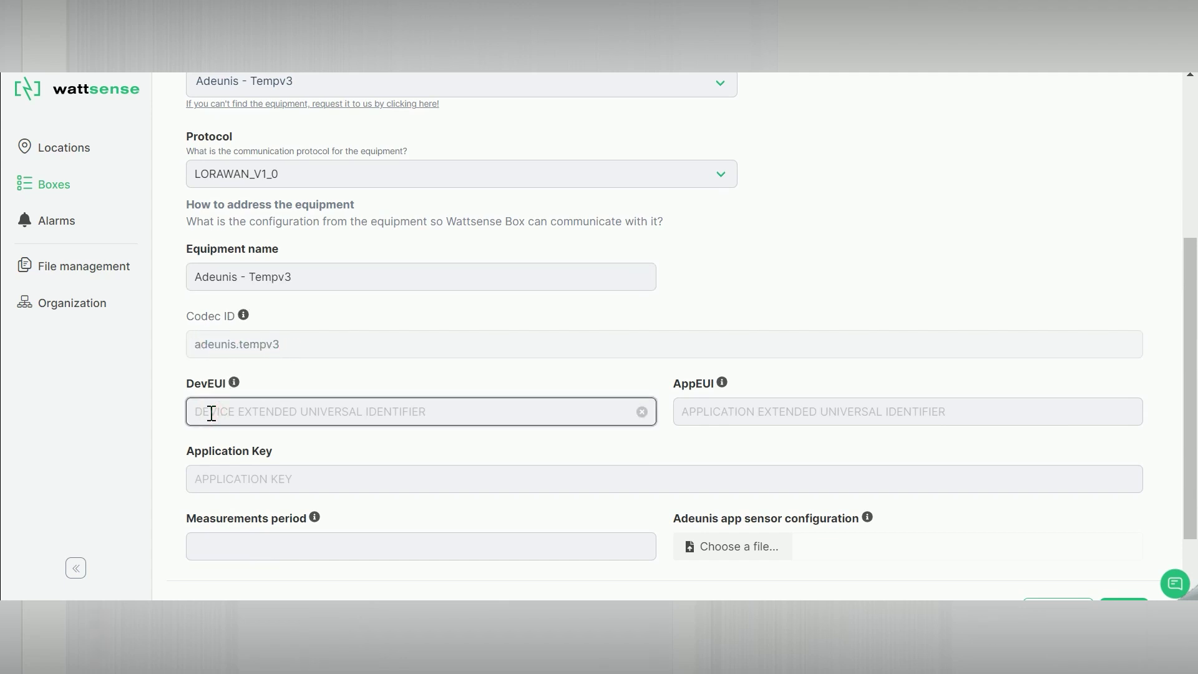
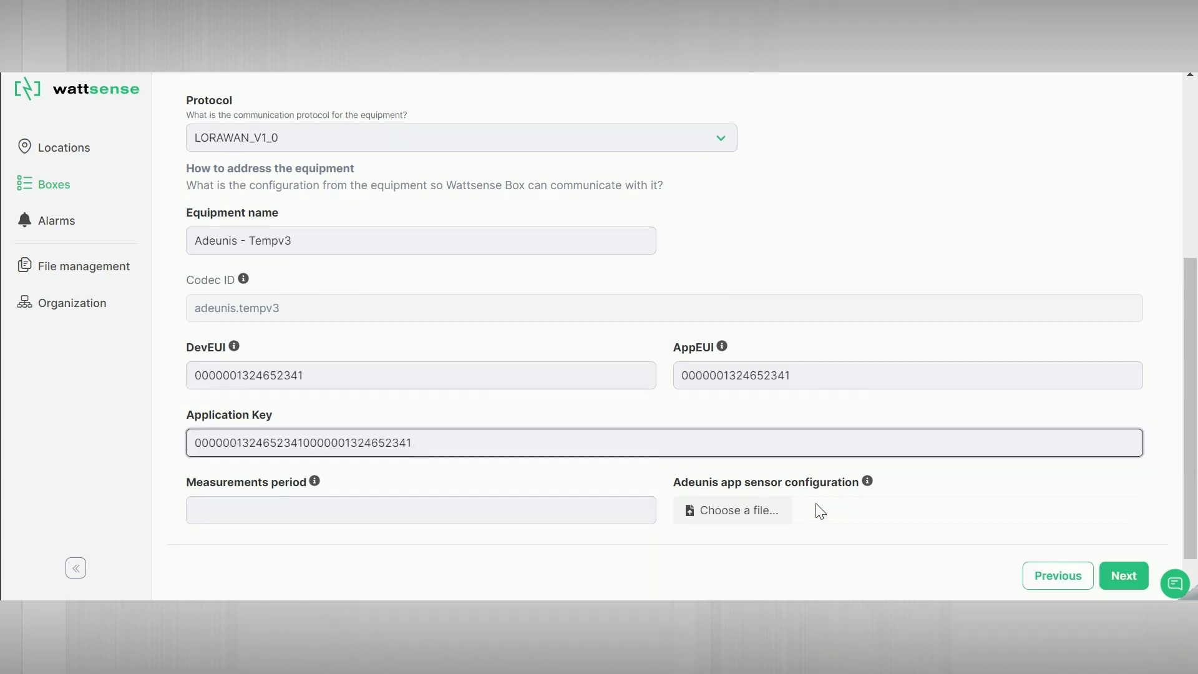
scroll(936, 512, "down", 1)
left_click(1122, 521)
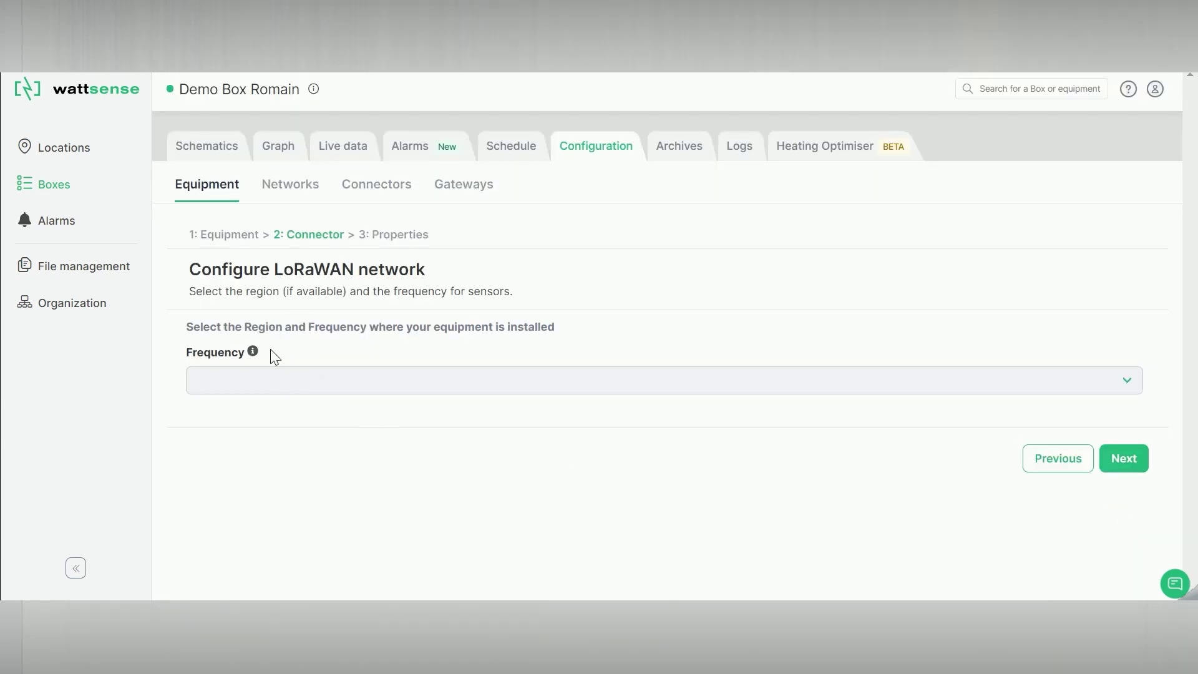
- Set the LoRaWAN network frequency to EU_863_870
left_click(260, 378)
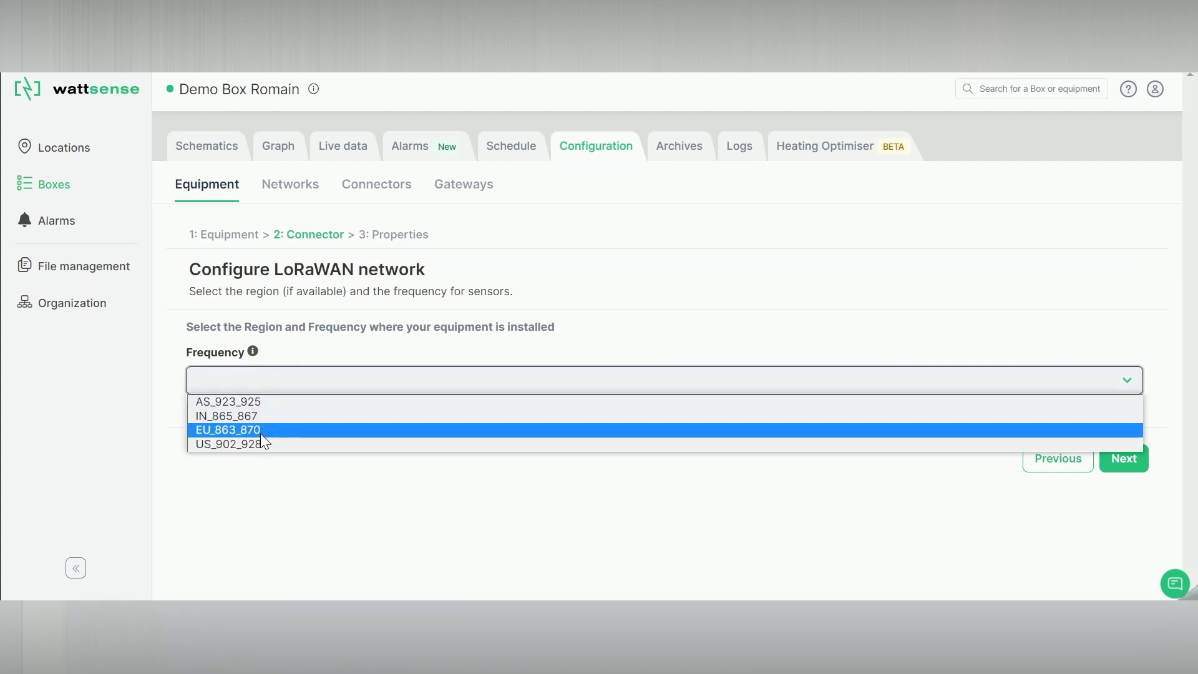
left_click(260, 430)
left_click(1130, 462)
- Keep only the Battery level and sensor 1 temperature properties and save the sensor
scroll(407, 379, "down", 3)
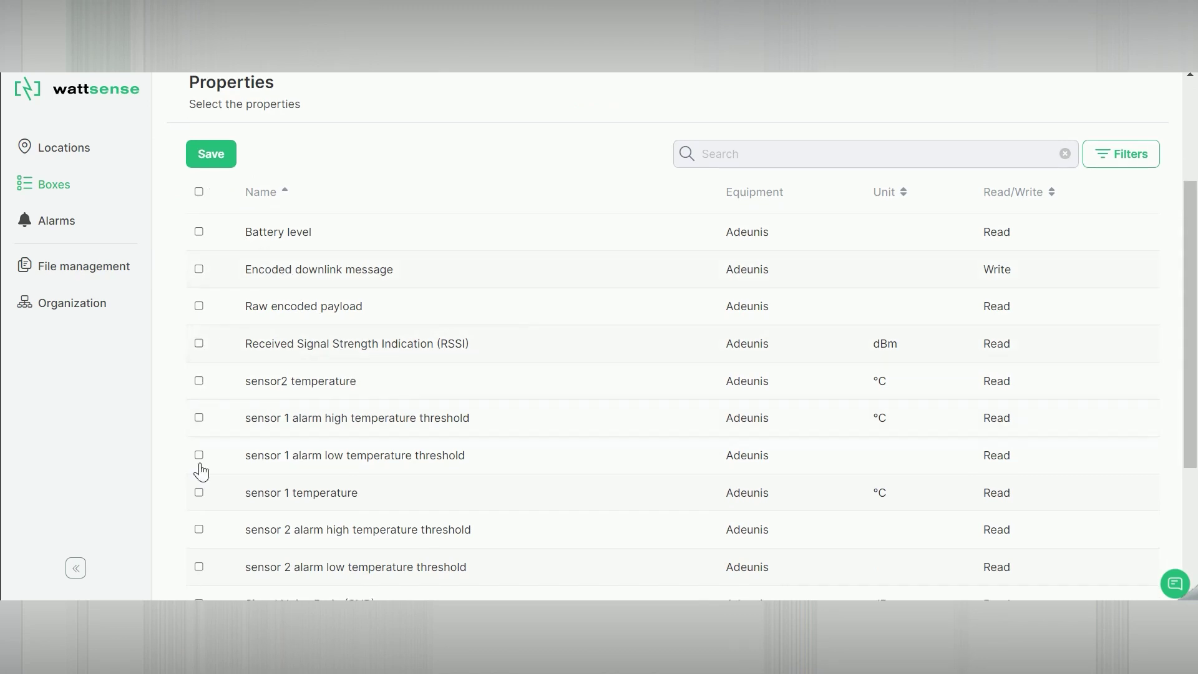
left_click(199, 232)
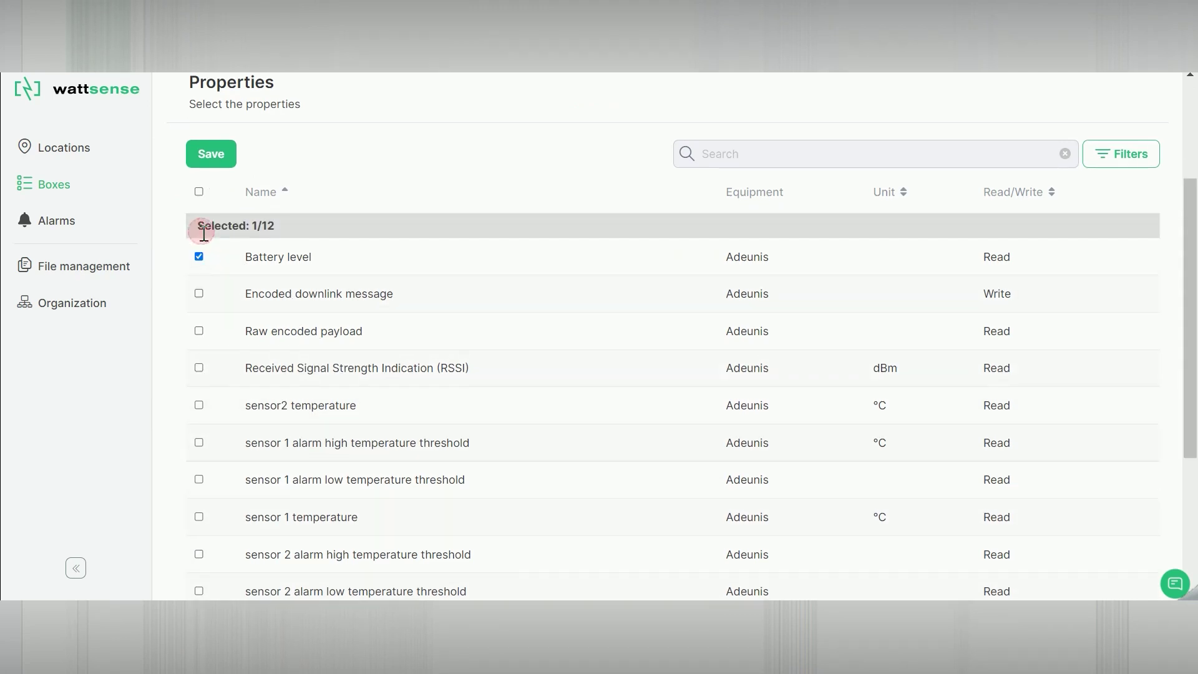
left_click(199, 516)
left_click(216, 153)
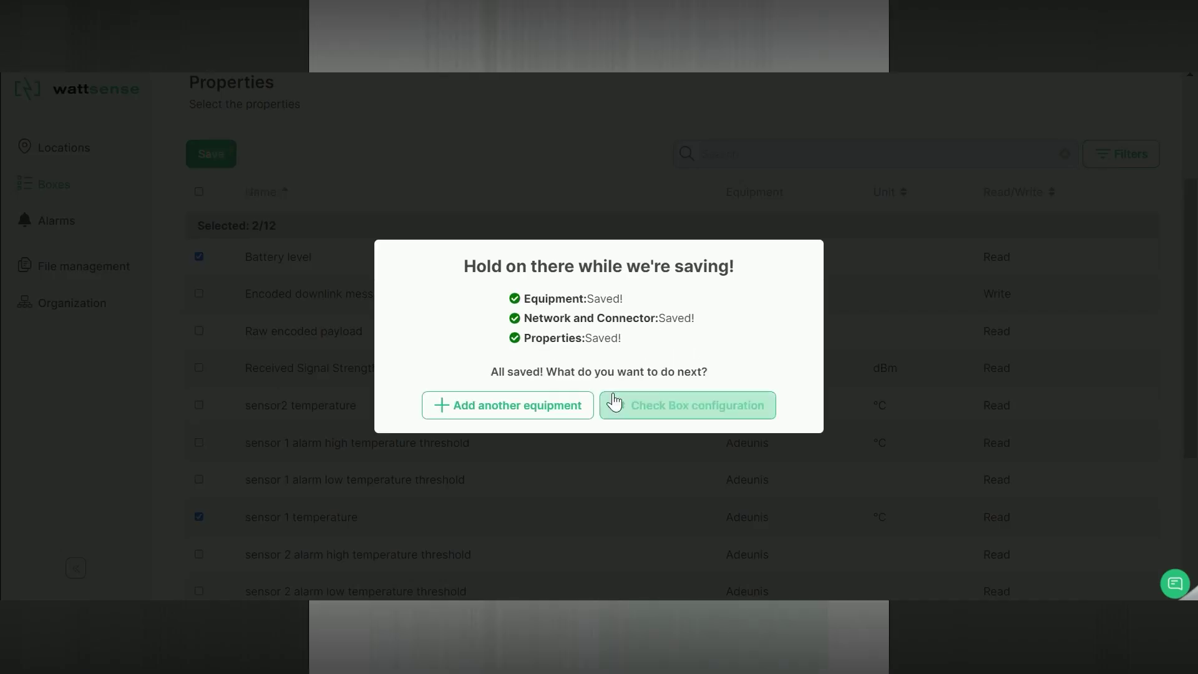
- Return to the box's equipment list and show the Add Equipment options again
left_click(654, 410)
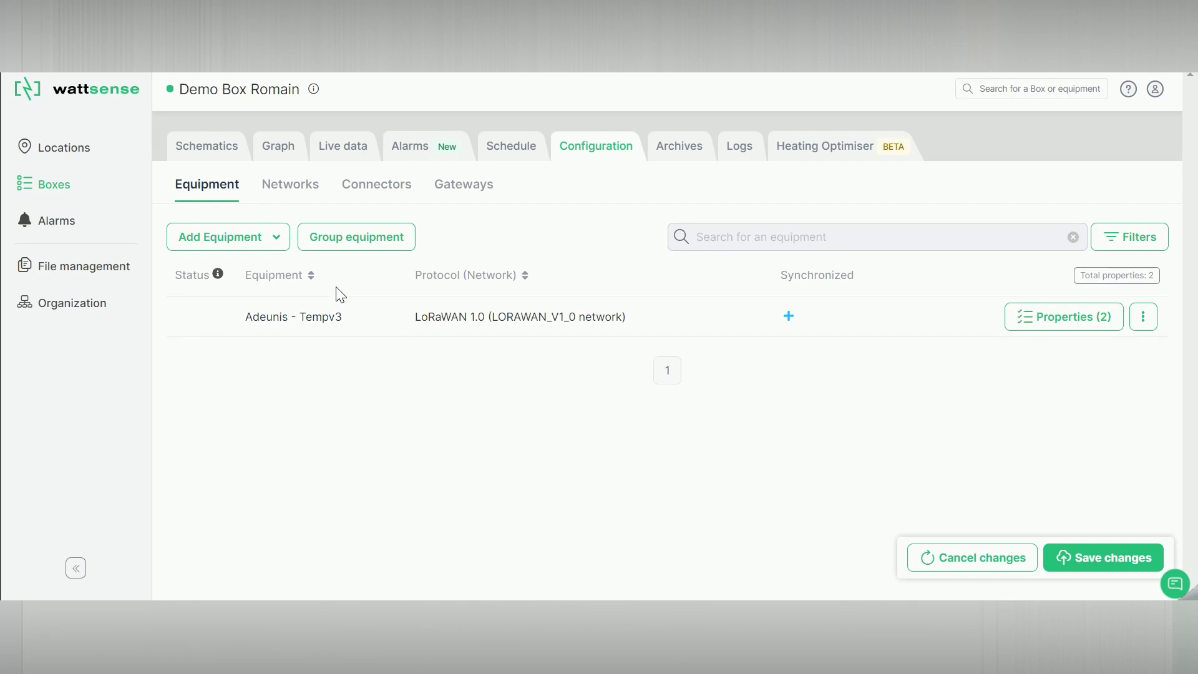
left_click(270, 248)
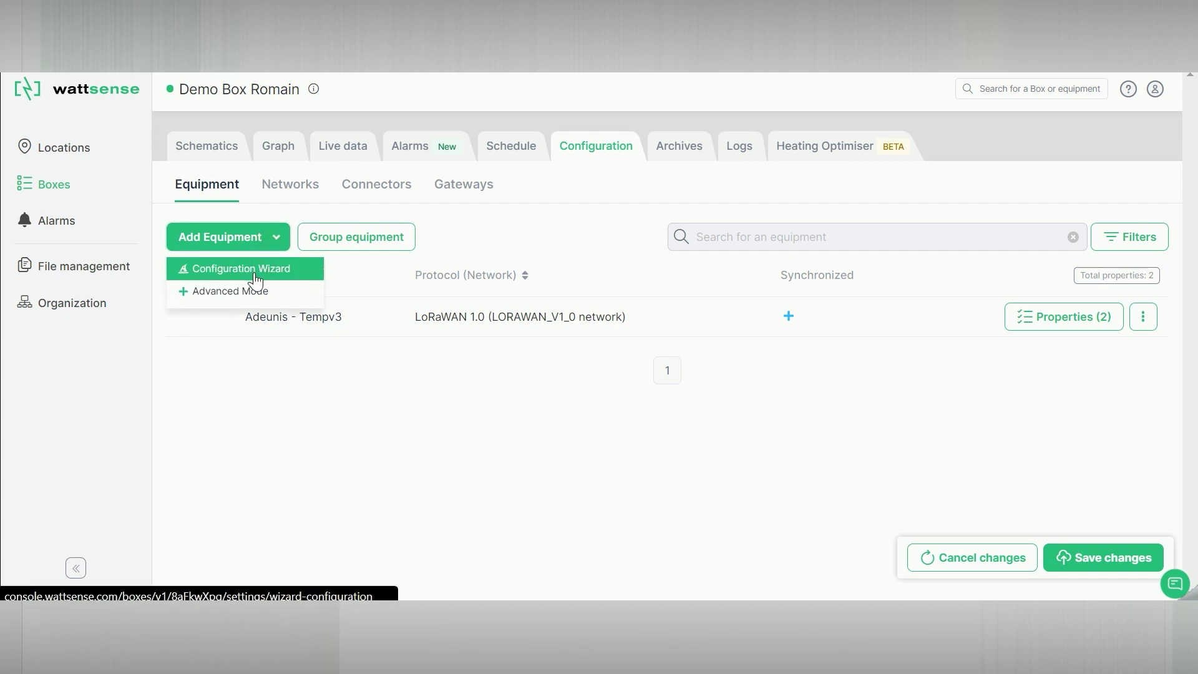
- Select the Siemens - RVL480 controller on protocol LPB and clear its segment number
left_click(256, 274)
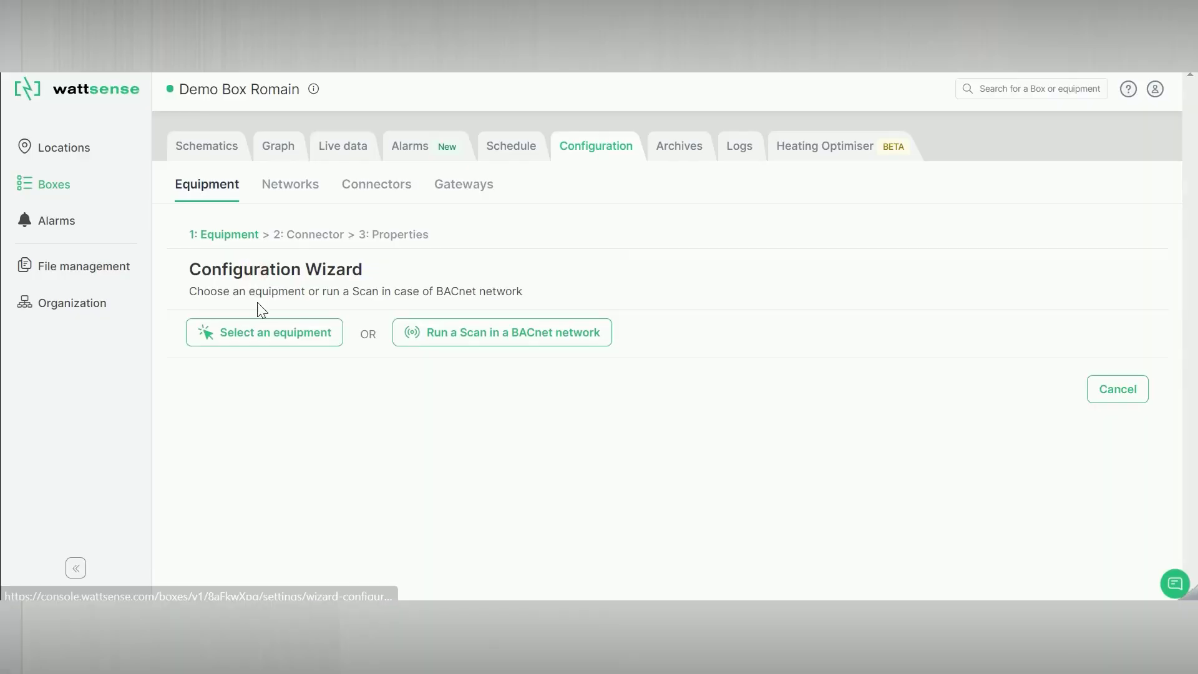
left_click(262, 340)
left_click(258, 362)
type("rvl")
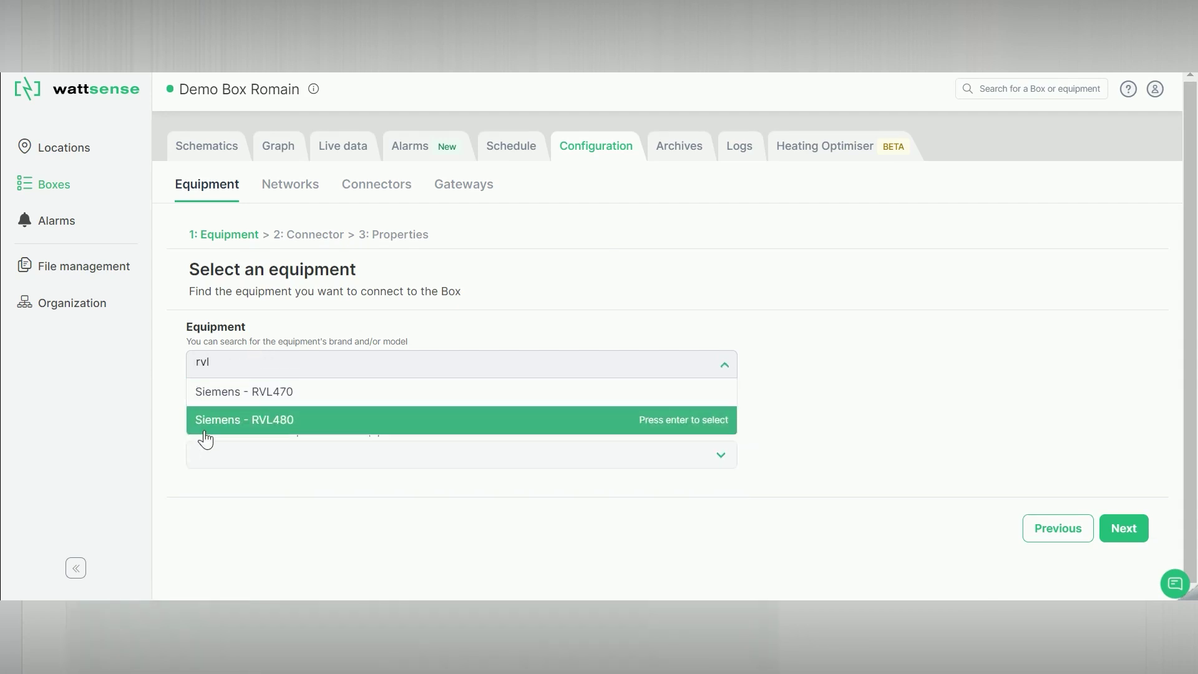
left_click(227, 421)
left_click(231, 453)
left_click(231, 474)
scroll(228, 493, "down", 3)
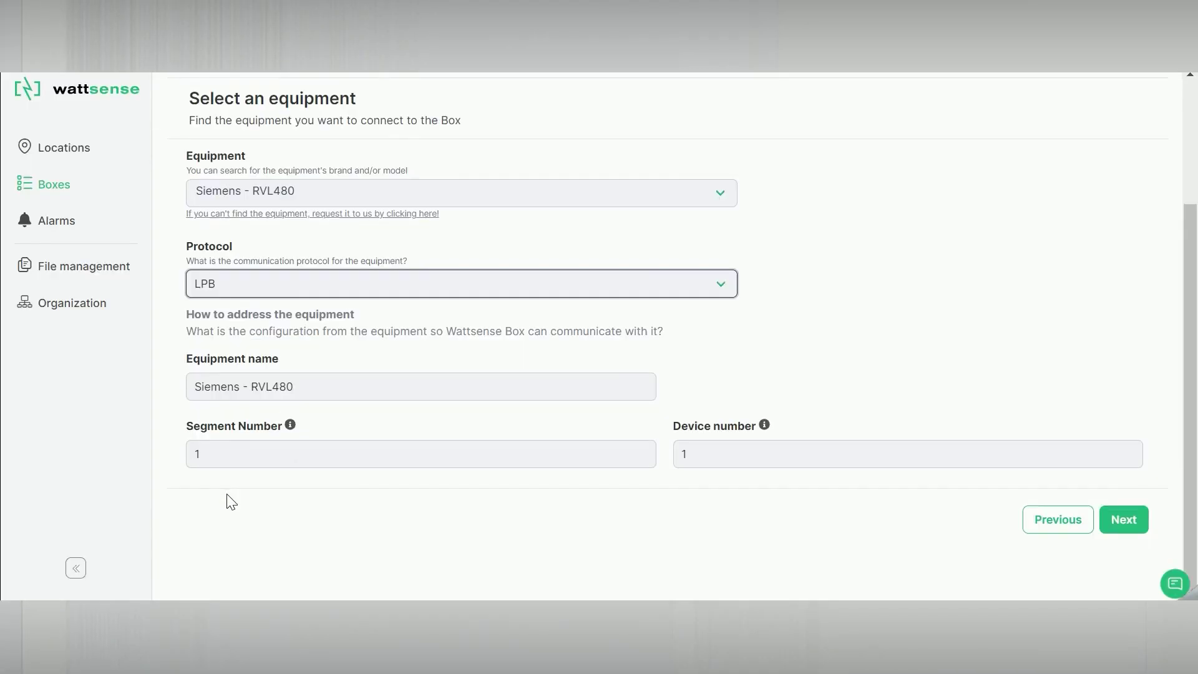
left_click(244, 451)
key("BackSpace")
- Set segment number 3, then tick Consigne régime Confort, congés/antigel setpoint, Wednesday schedule and Type d'installation
type("3")
left_click(1121, 517)
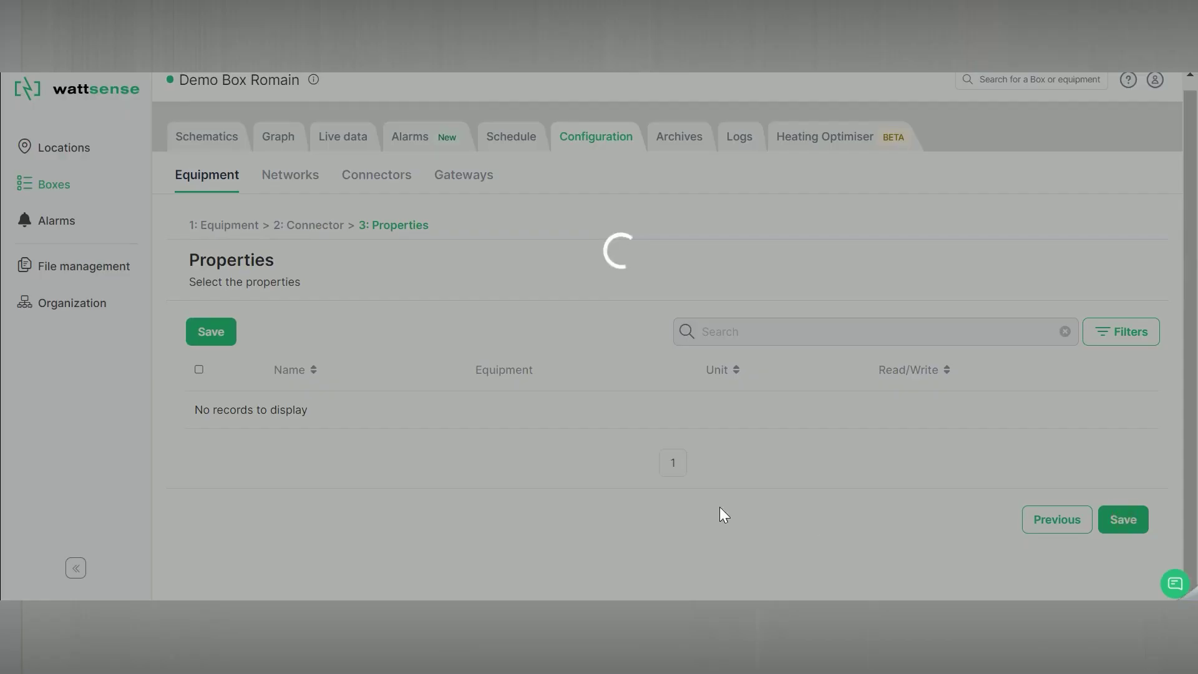
scroll(530, 452, "down", 3)
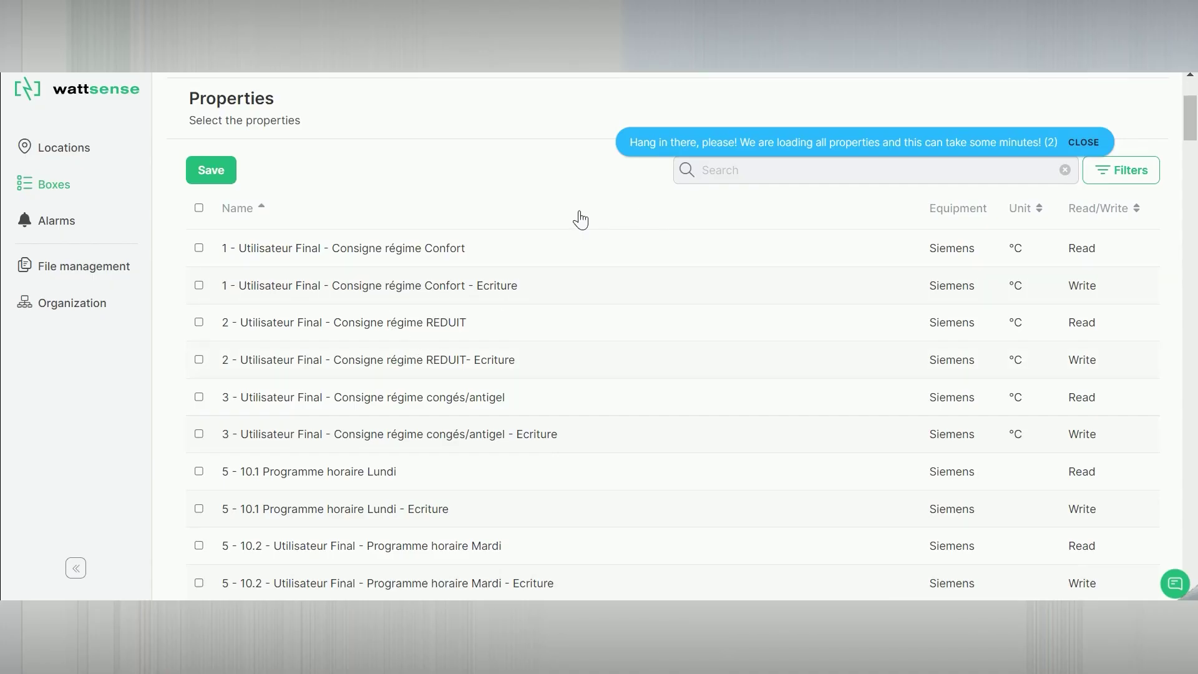
left_click(198, 247)
left_click(199, 421)
scroll(202, 440, "down", 5)
left_click(199, 401)
scroll(208, 405, "down", 20)
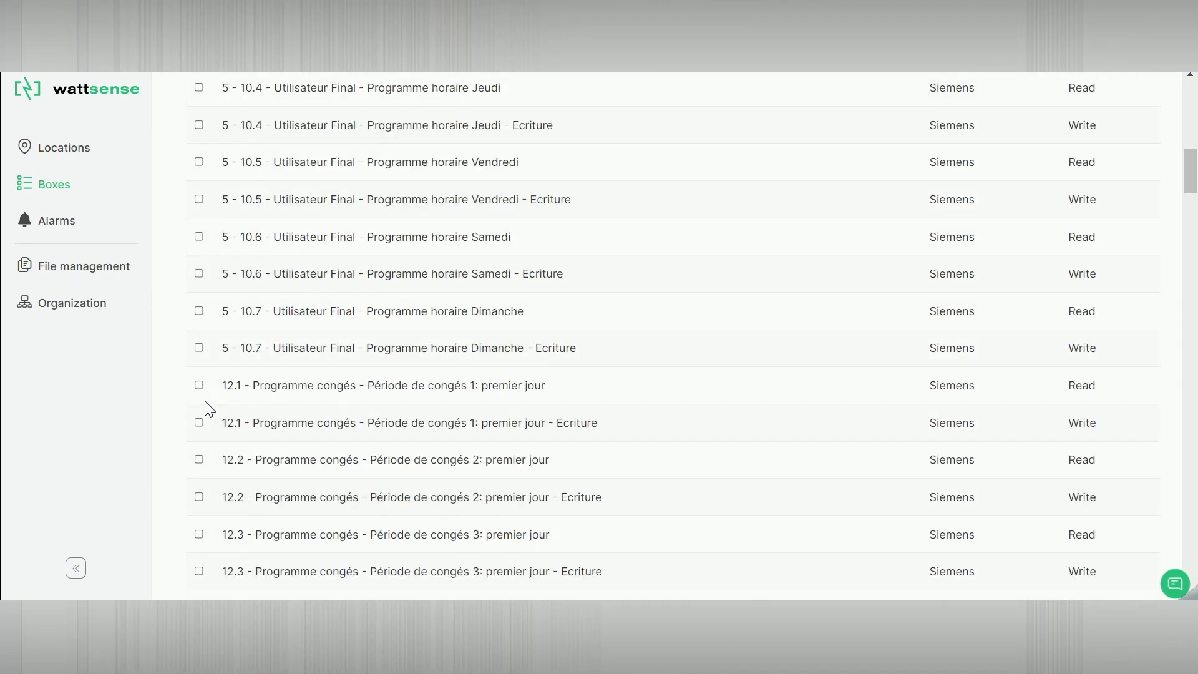
scroll(207, 409, "down", 3)
scroll(196, 275, "up", 3)
left_click(199, 373)
- Save the Siemens - RVL480 with its four properties and return to the equipment list
scroll(248, 336, "up", 20)
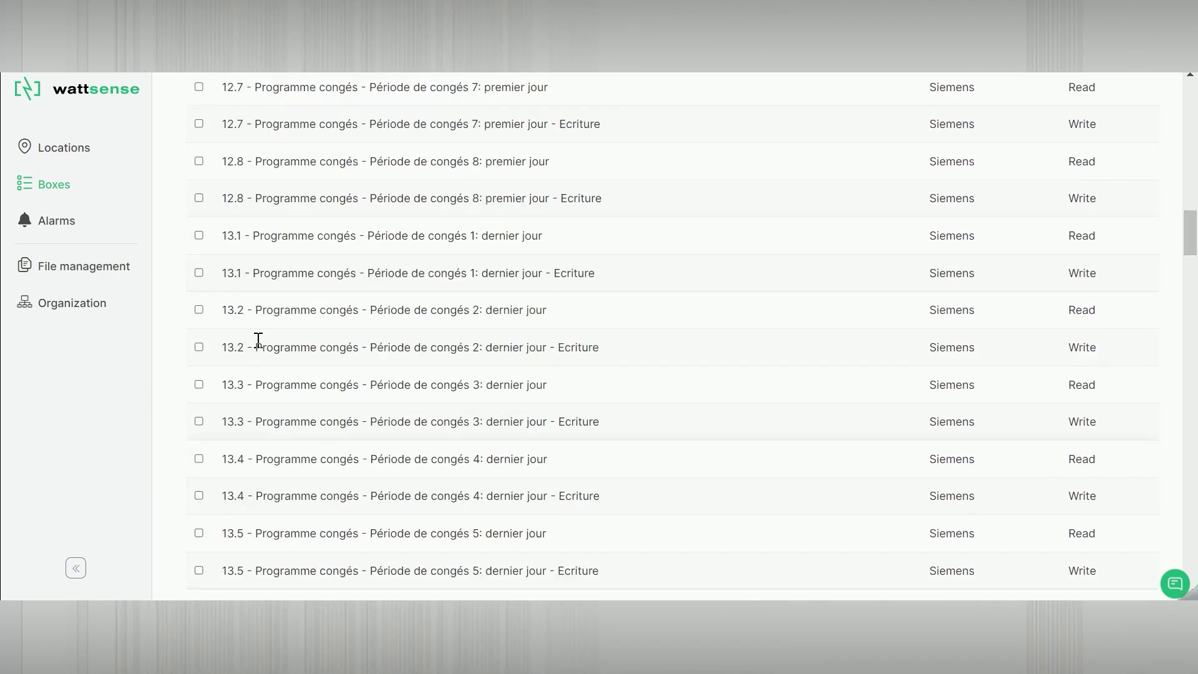
left_click(216, 342)
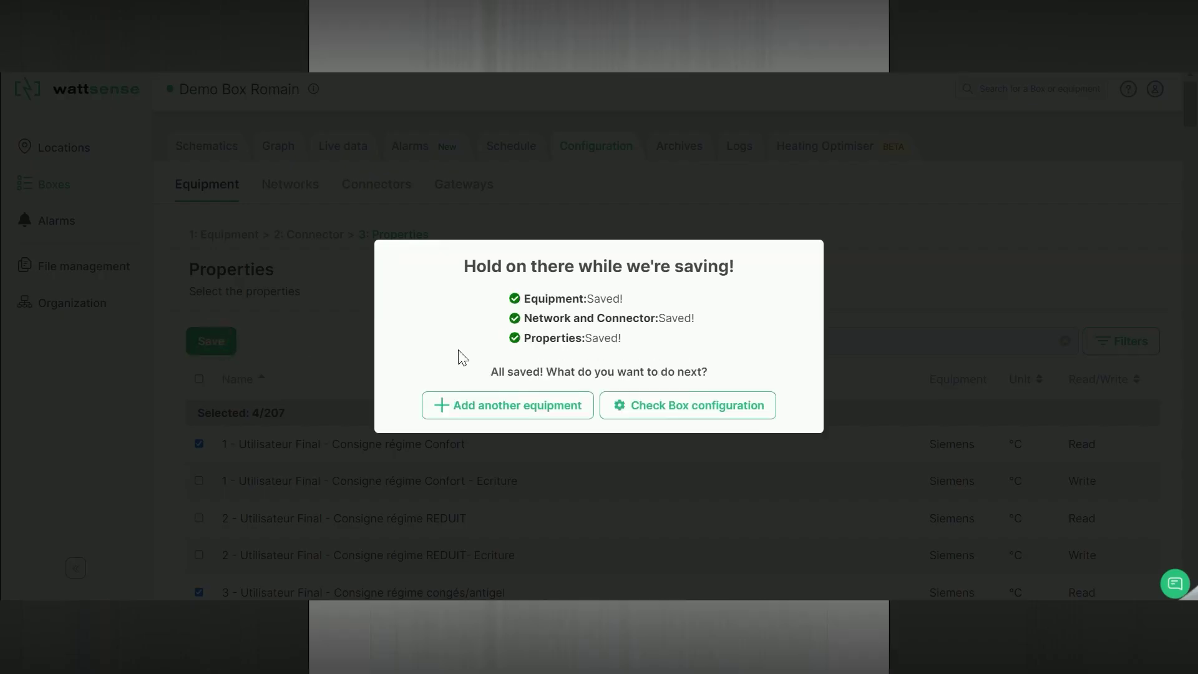
left_click(685, 414)
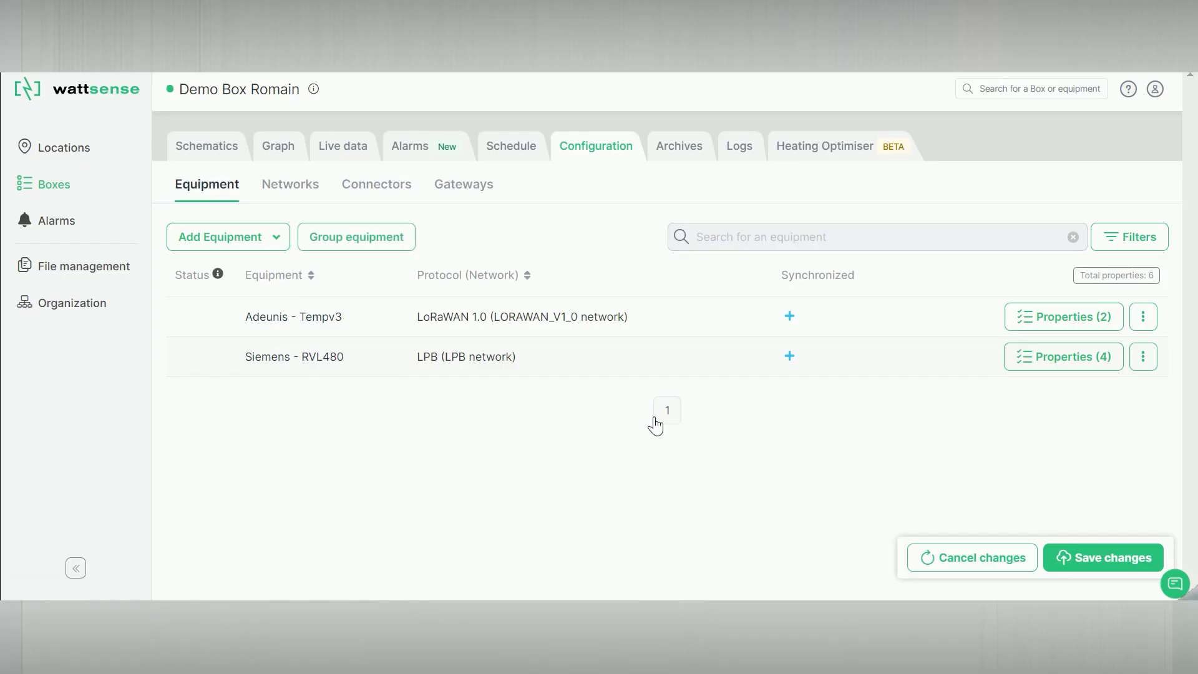
- Send the configuration with both equipments to the Box
left_click(1107, 559)
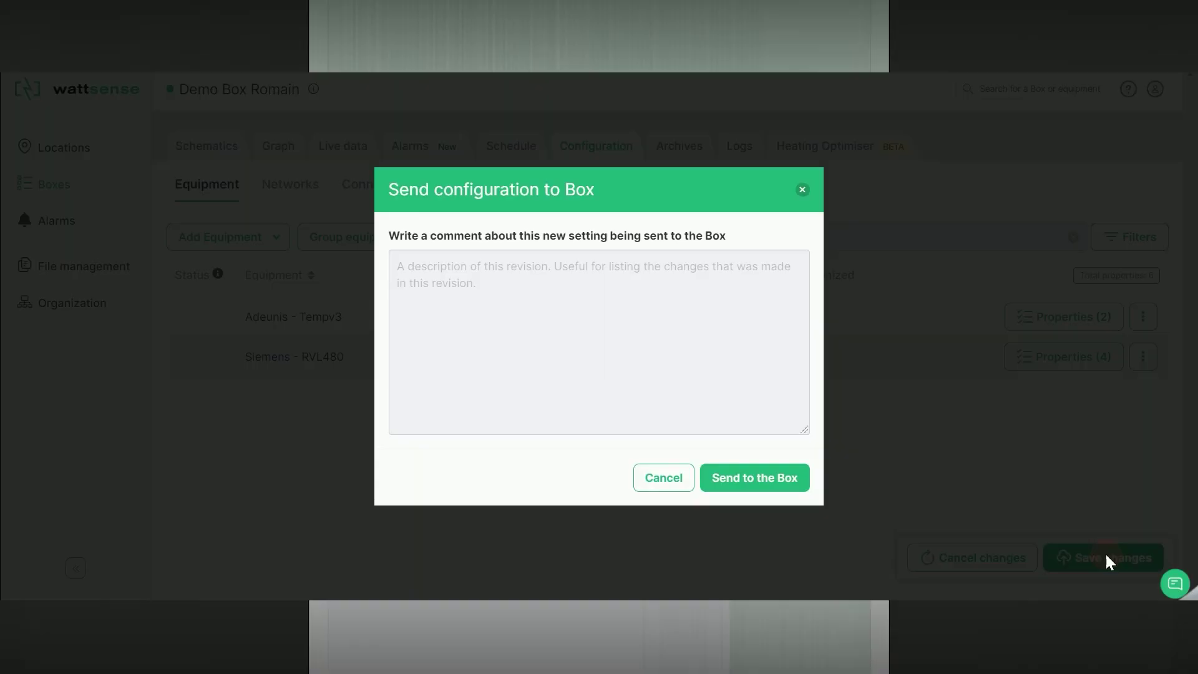
left_click(733, 482)
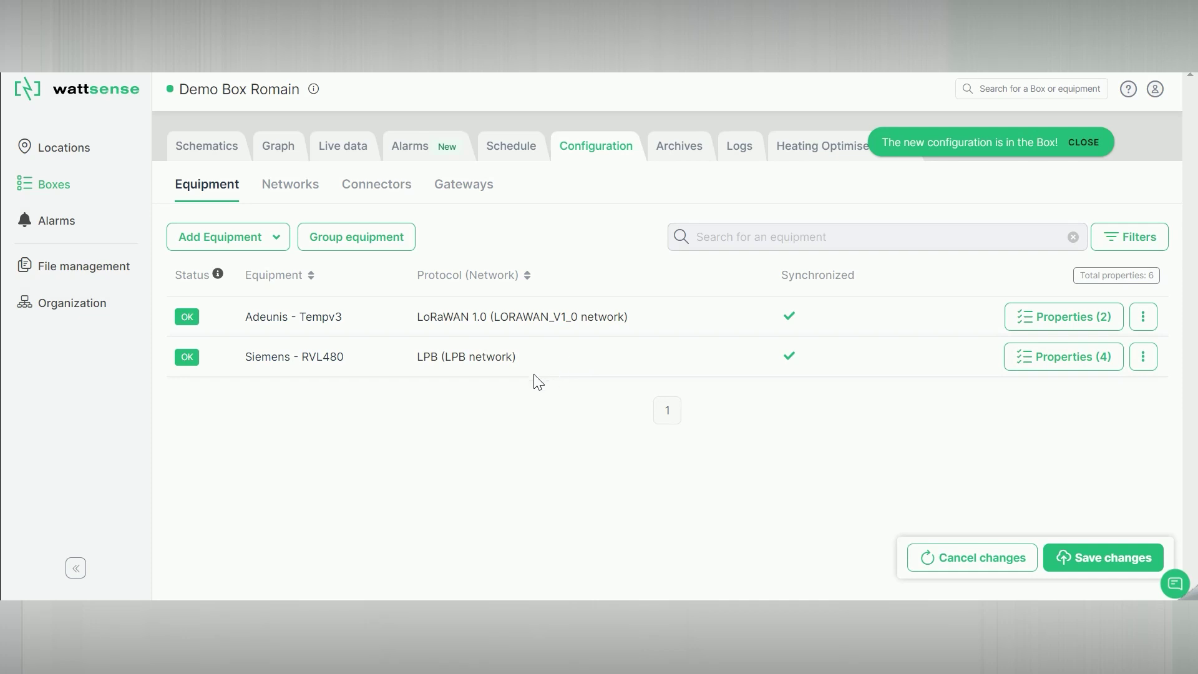
- In Live data, expand the Adeunis - Tempv3 and Siemens - RVL470 last values
left_click(337, 150)
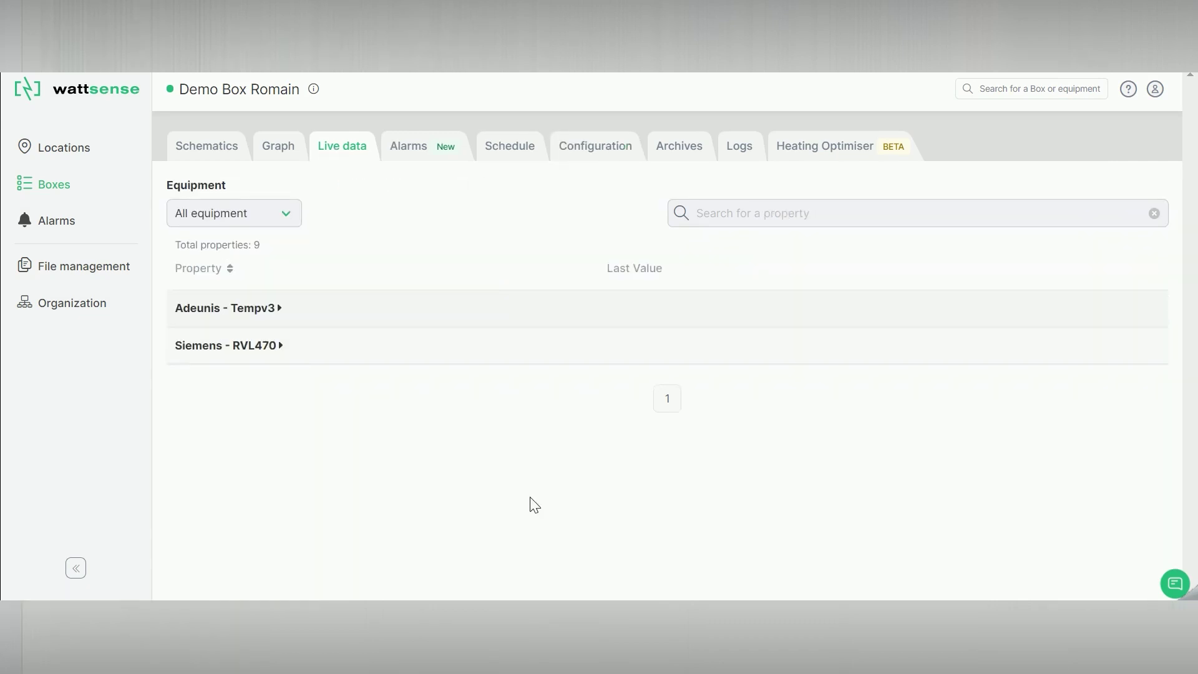
left_click(315, 312)
scroll(312, 321, "down", 4)
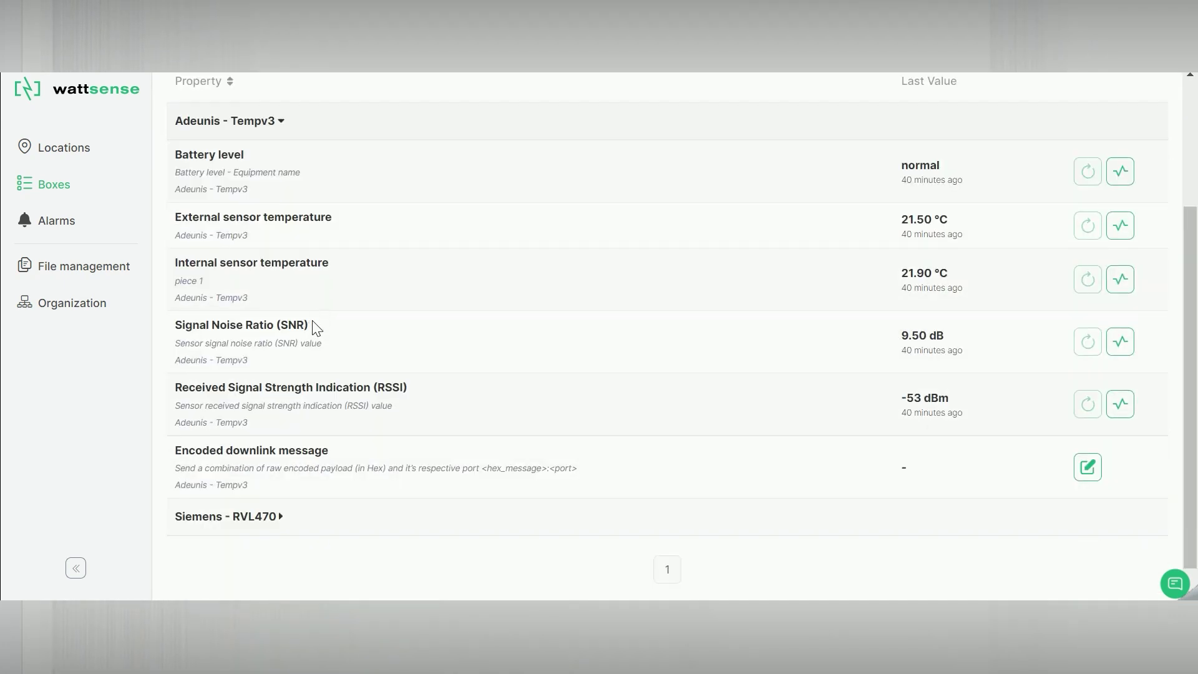
left_click(313, 481)
scroll(328, 467, "down", 2)
scroll(347, 455, "up", 5)
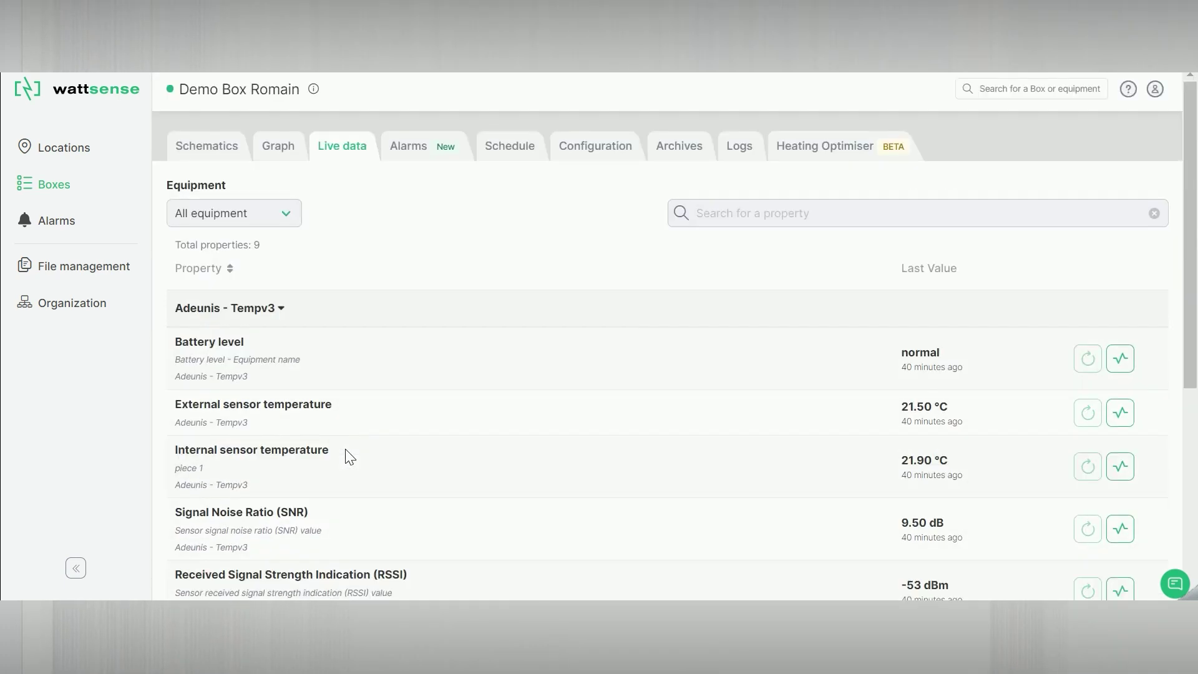
- Set the Graph date range to Oct 03 – Oct 11, 2021 for the internal temperature
left_click(287, 144)
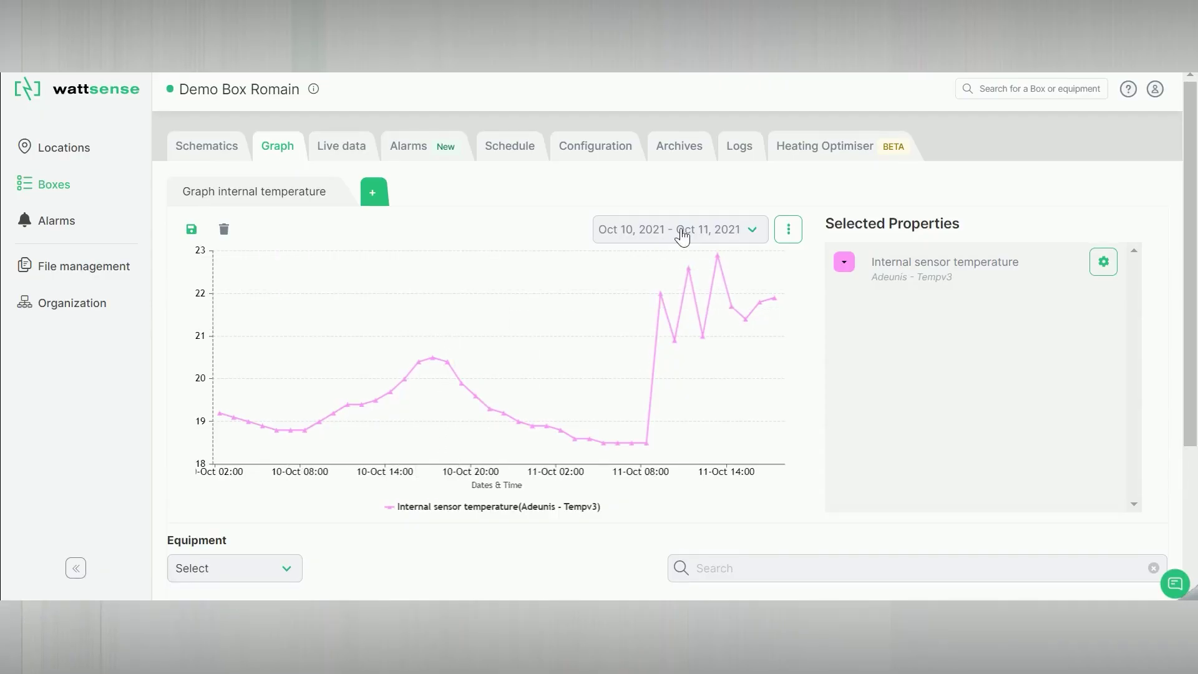
left_click(755, 229)
left_click(1001, 350)
left_click(1024, 366)
left_click(1094, 456)
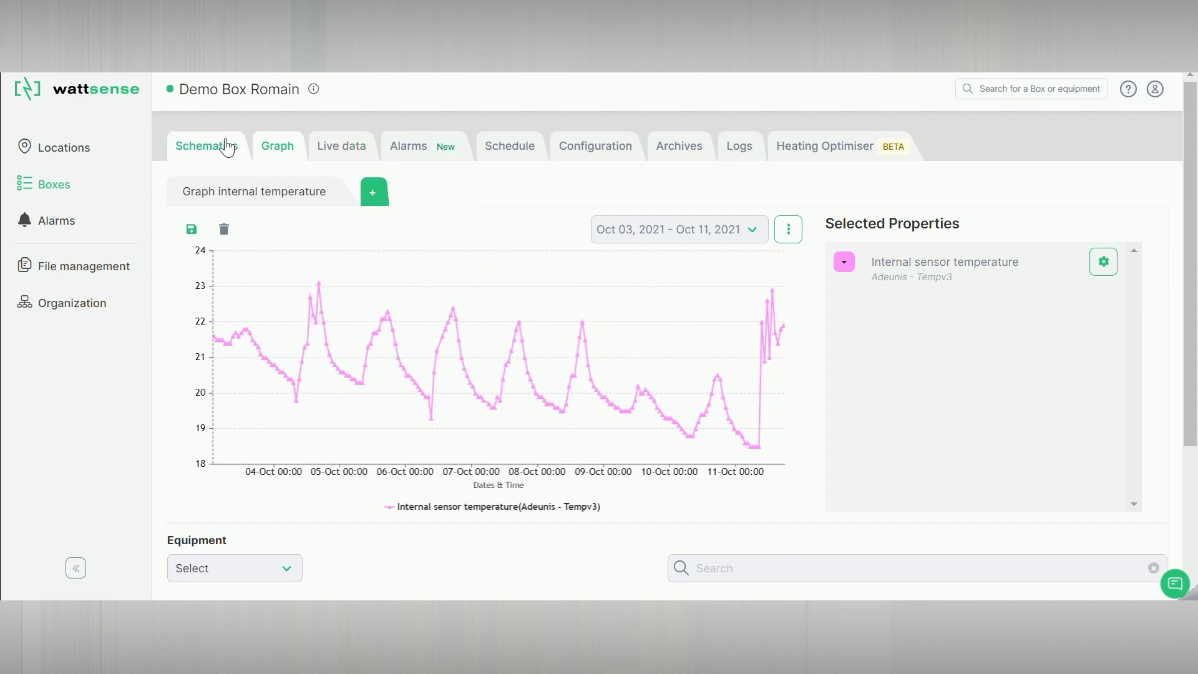
- View the floor-plan schematic's temperature readings, then the alarms history showing the Alarm temperature entry
left_click(207, 148)
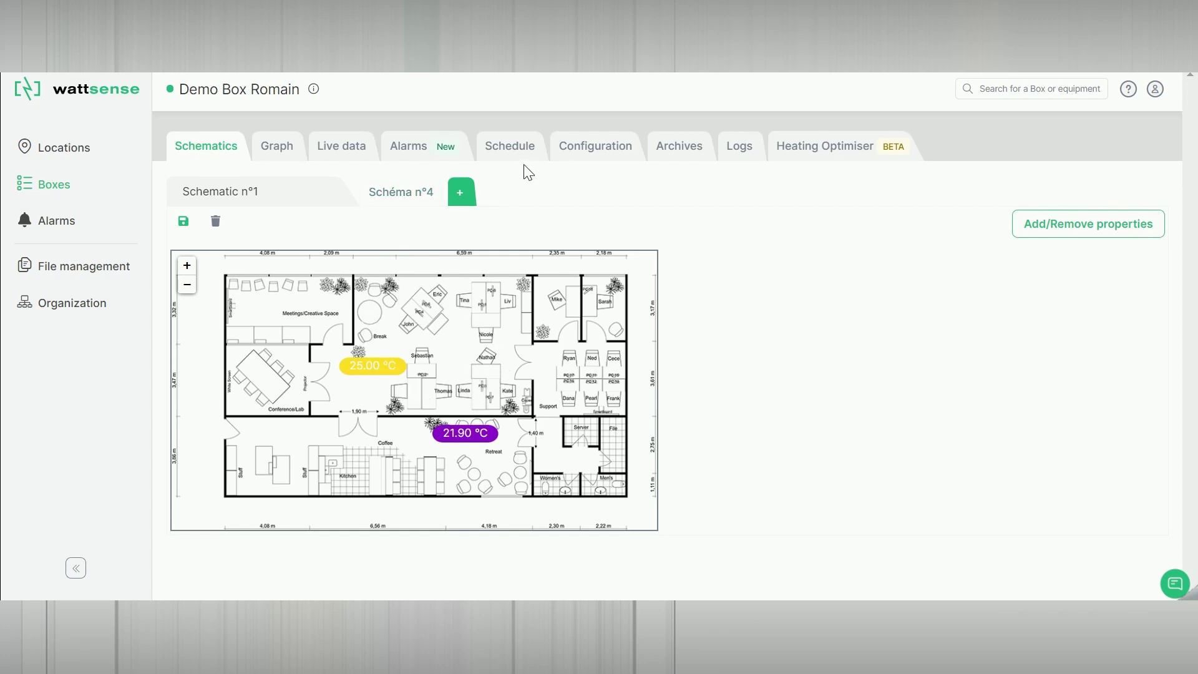
left_click(430, 146)
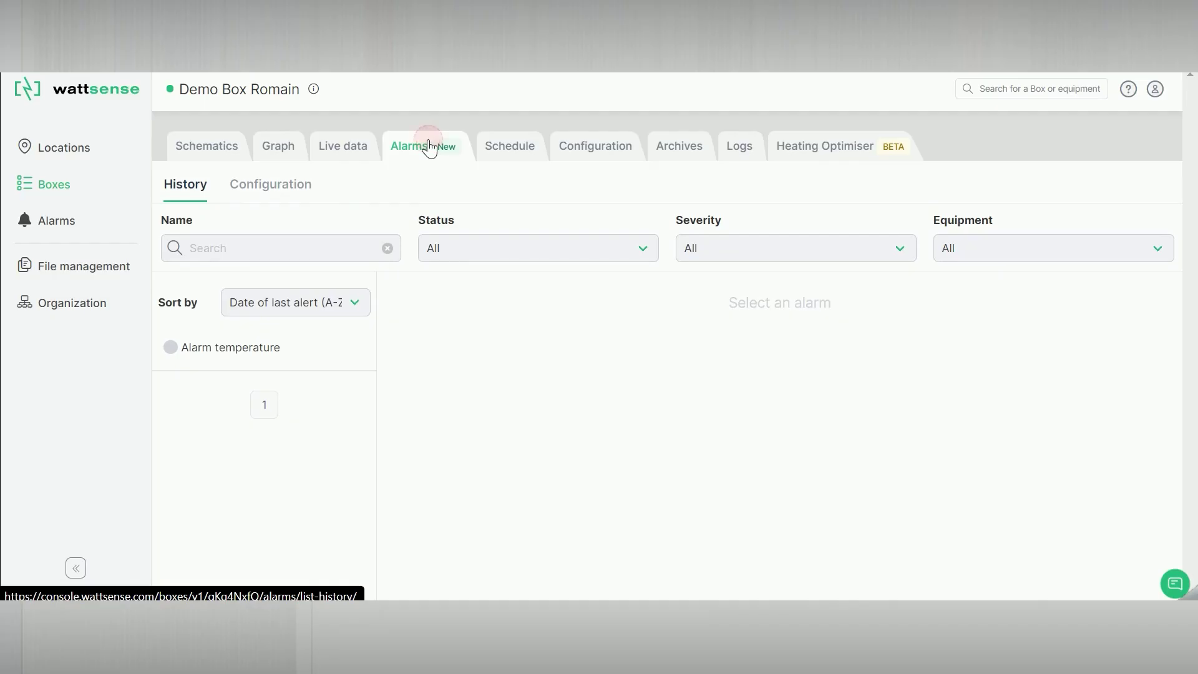
- Inspect the Alarm temperature details and its rule: measurement outside the range < 10 or > 27
left_click(232, 344)
scroll(499, 324, "down", 2)
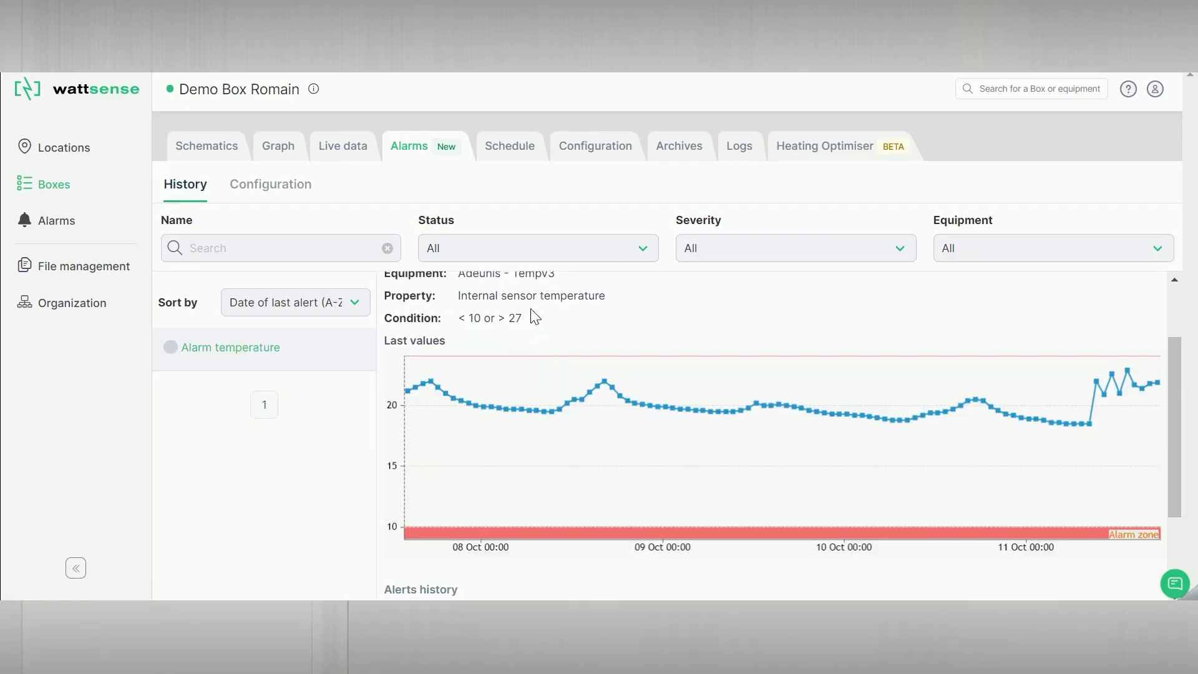
scroll(540, 328, "up", 2)
scroll(569, 422, "down", 2)
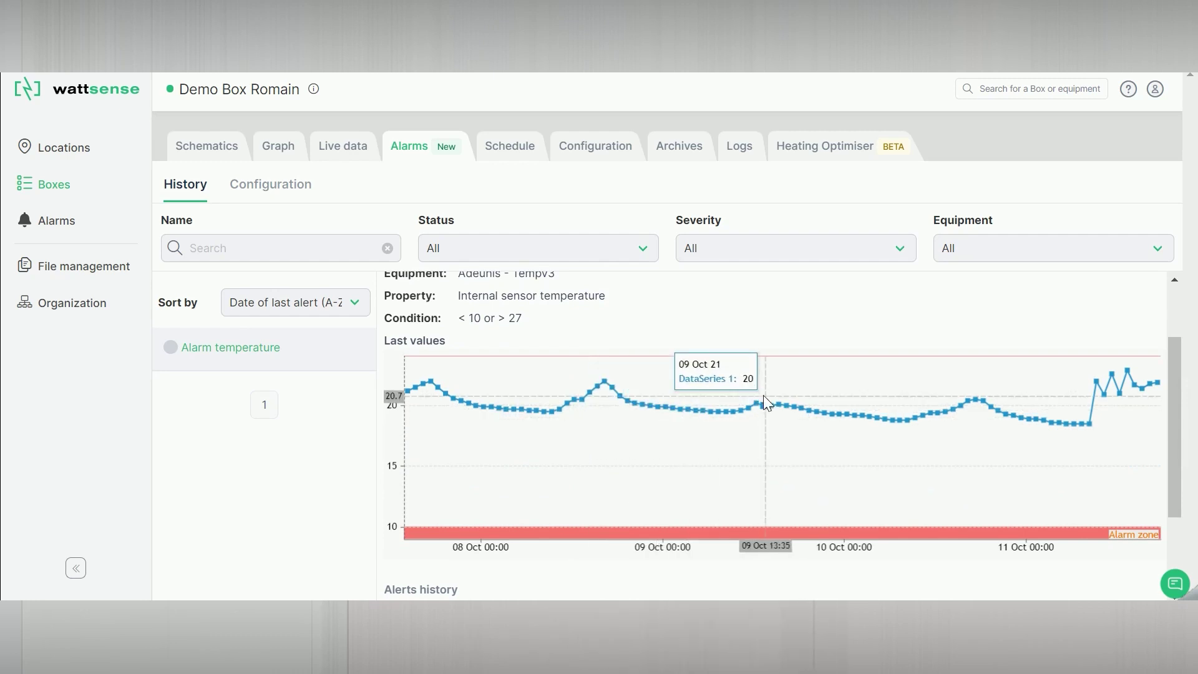
scroll(644, 353, "up", 3)
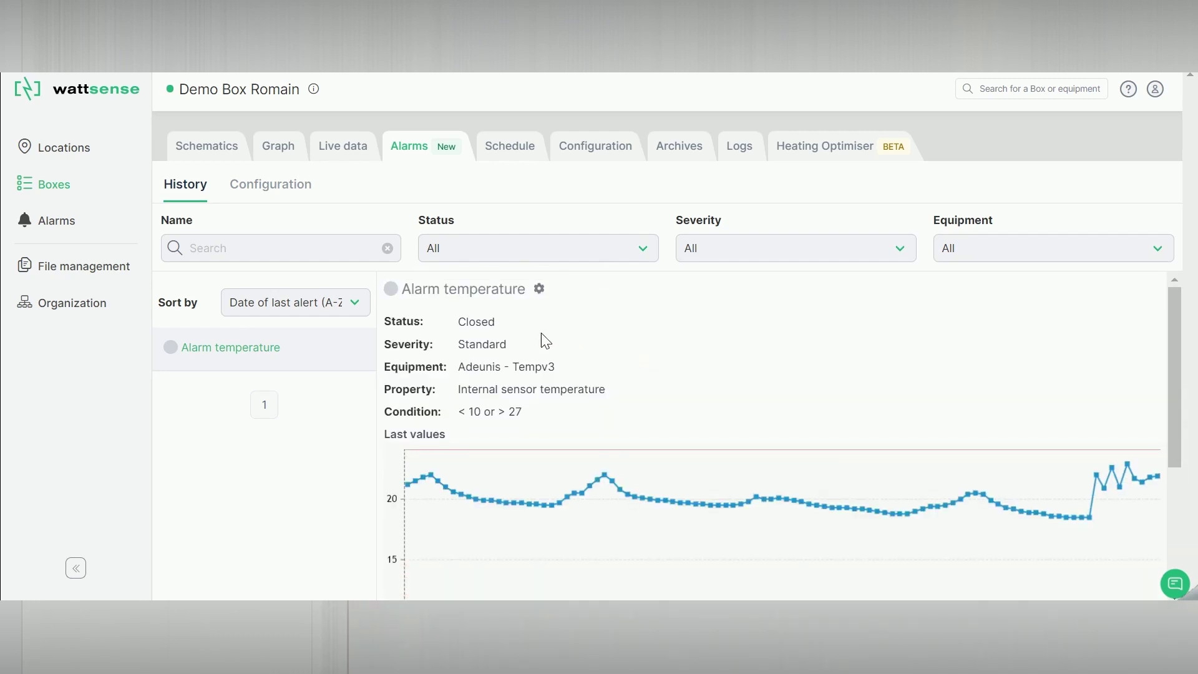
left_click(306, 198)
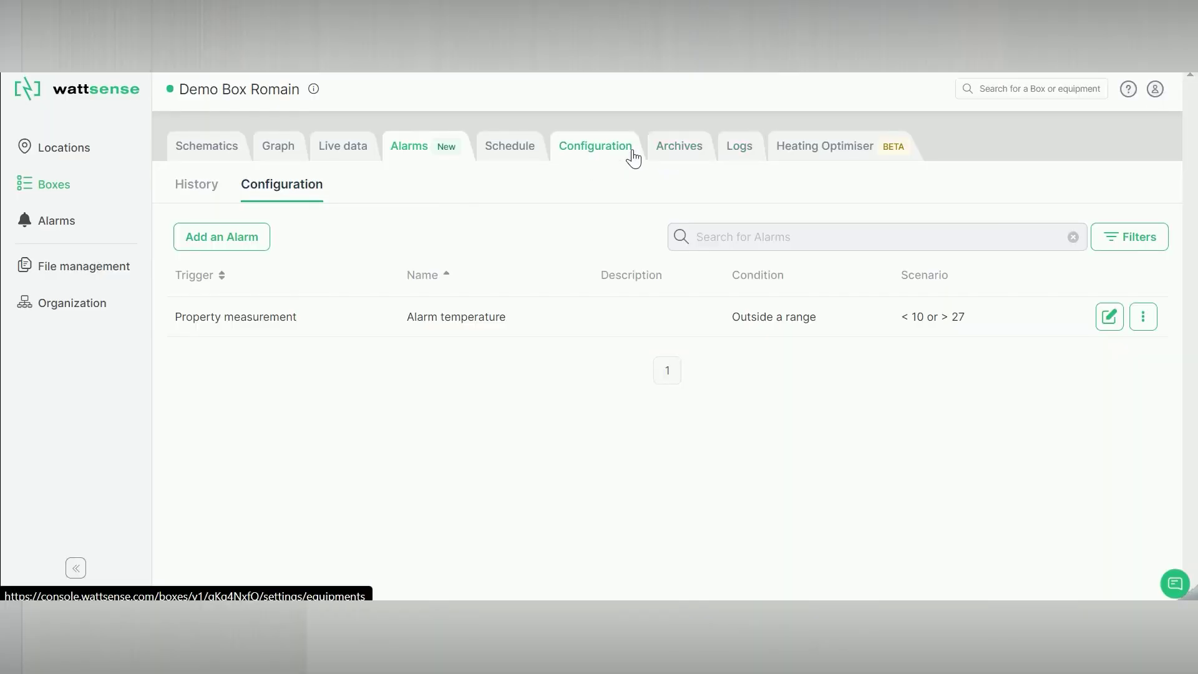
- Return to the Box's configuration and show its Gateways list, which is empty
left_click(585, 153)
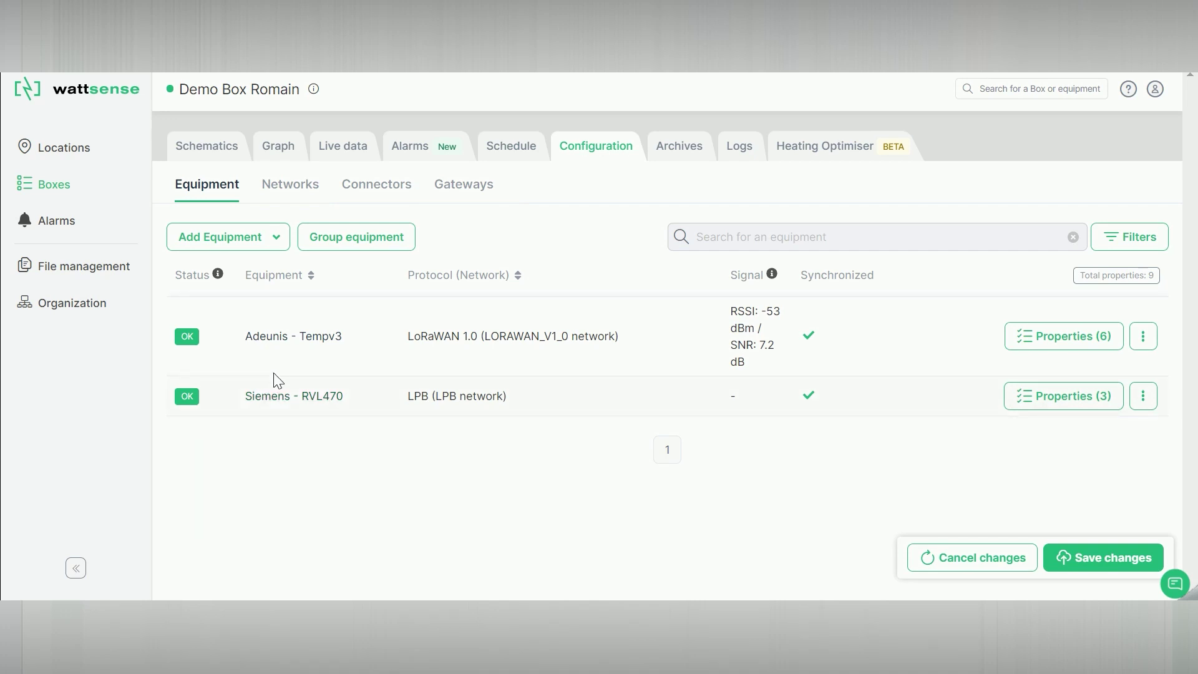
left_click(466, 191)
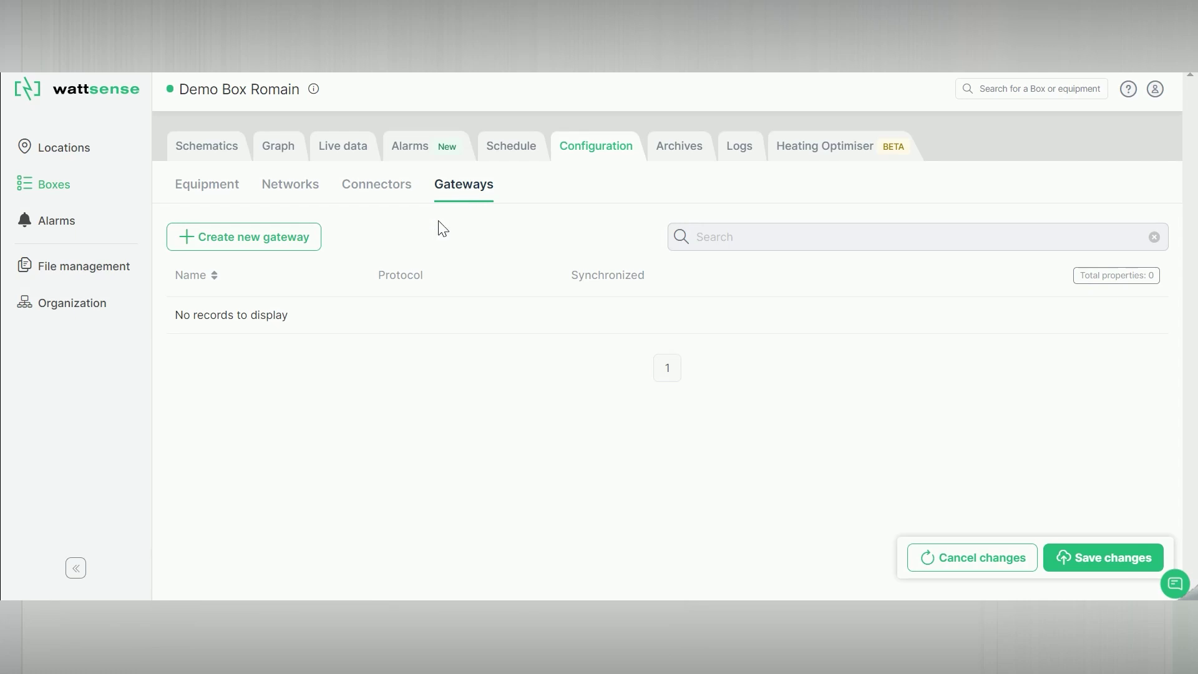
- Create and save gateway 'Bacnet GTW' as a BACnet IP Gateway on the (eth1) Left Eth port
left_click(263, 241)
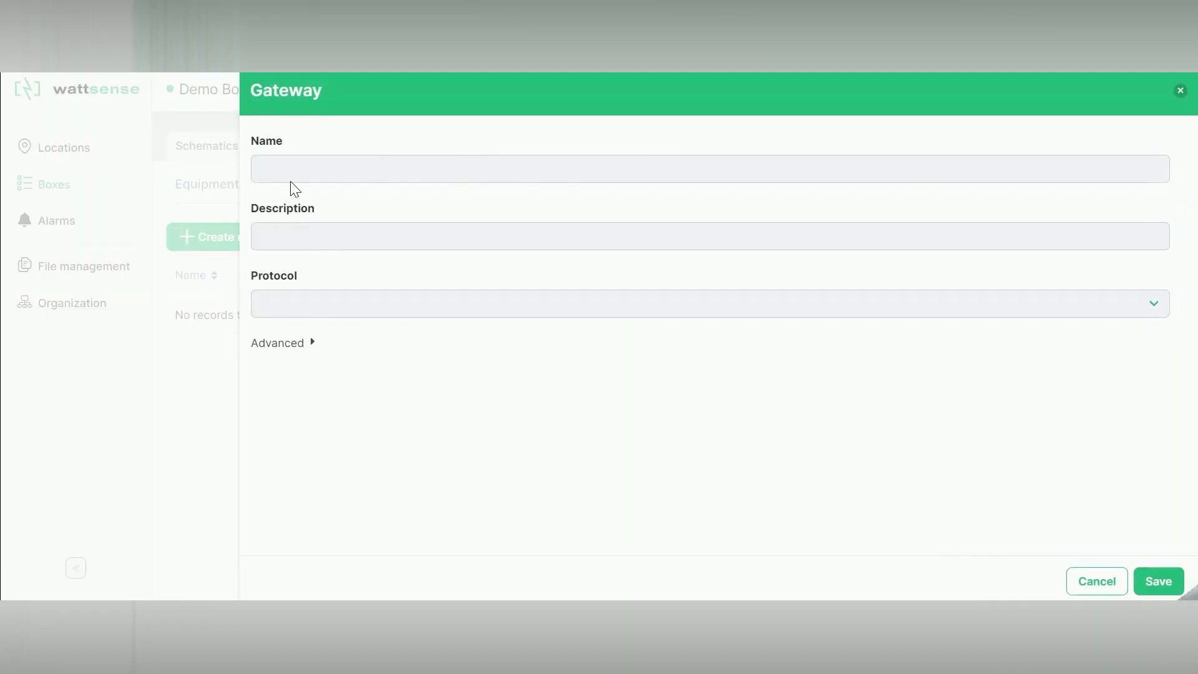
left_click(295, 171)
type("B")
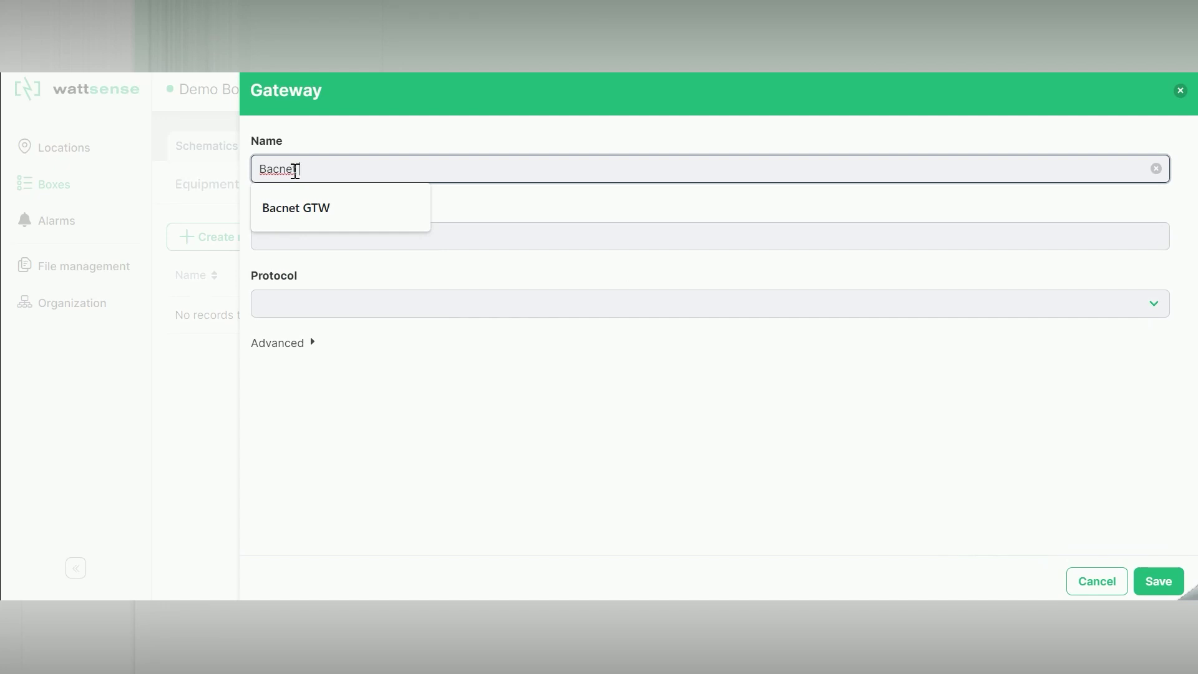
type("acnet")
key("Down")
key("Return")
left_click(306, 303)
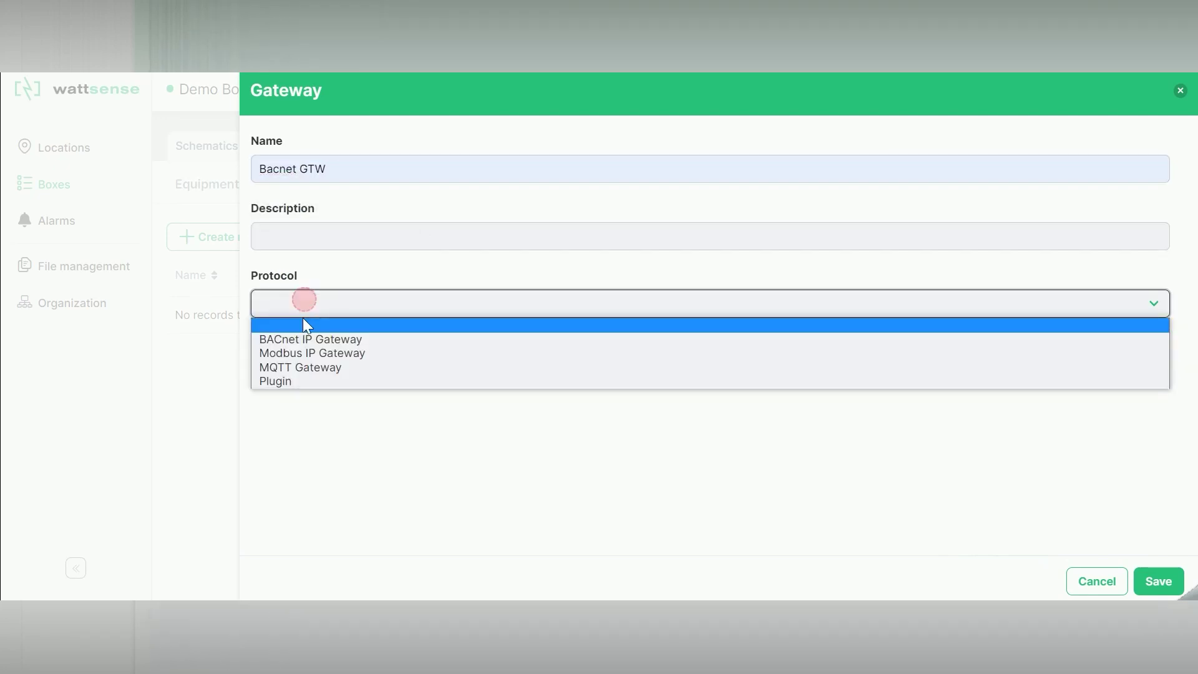
left_click(315, 338)
left_click(321, 374)
left_click(330, 405)
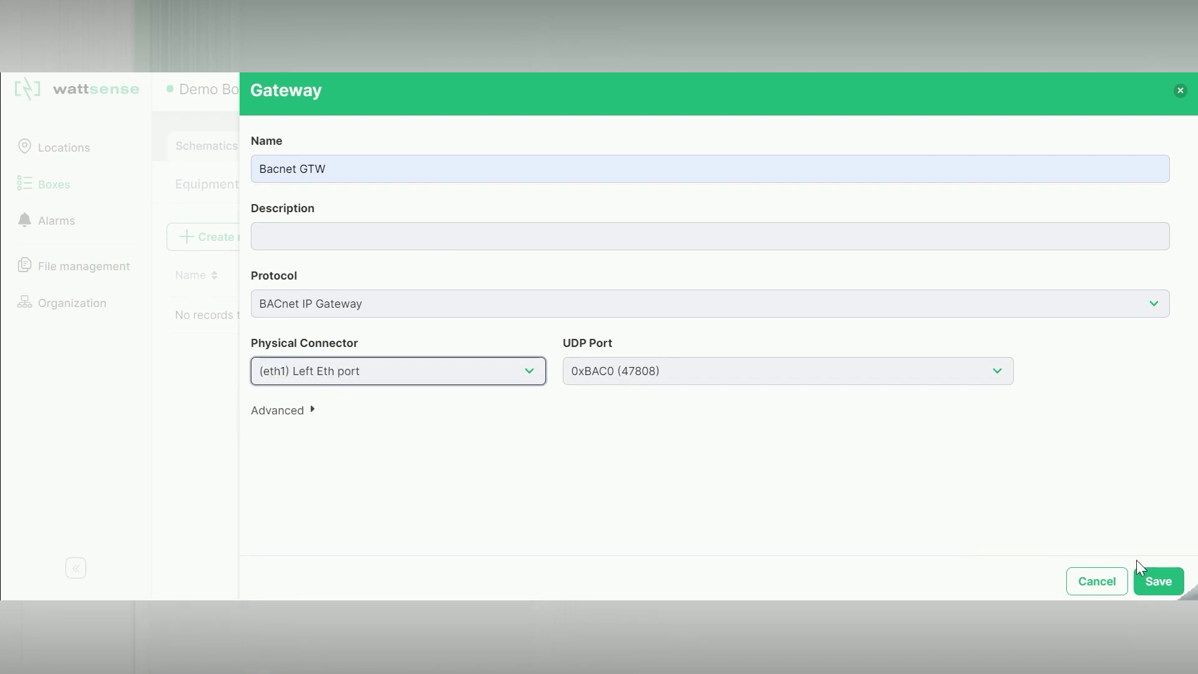
left_click(1157, 580)
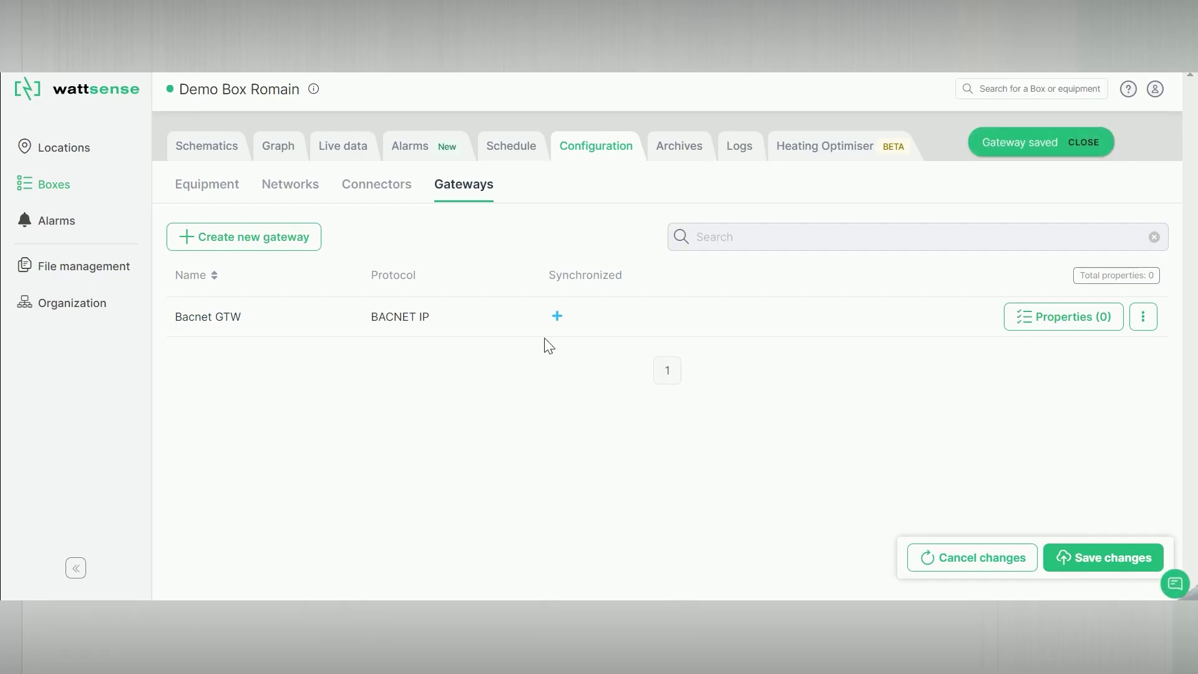
- Add Battery level, 51 - Type d'installation and Etat Installation - Température ambiante to Bacnet GTW
left_click(1023, 318)
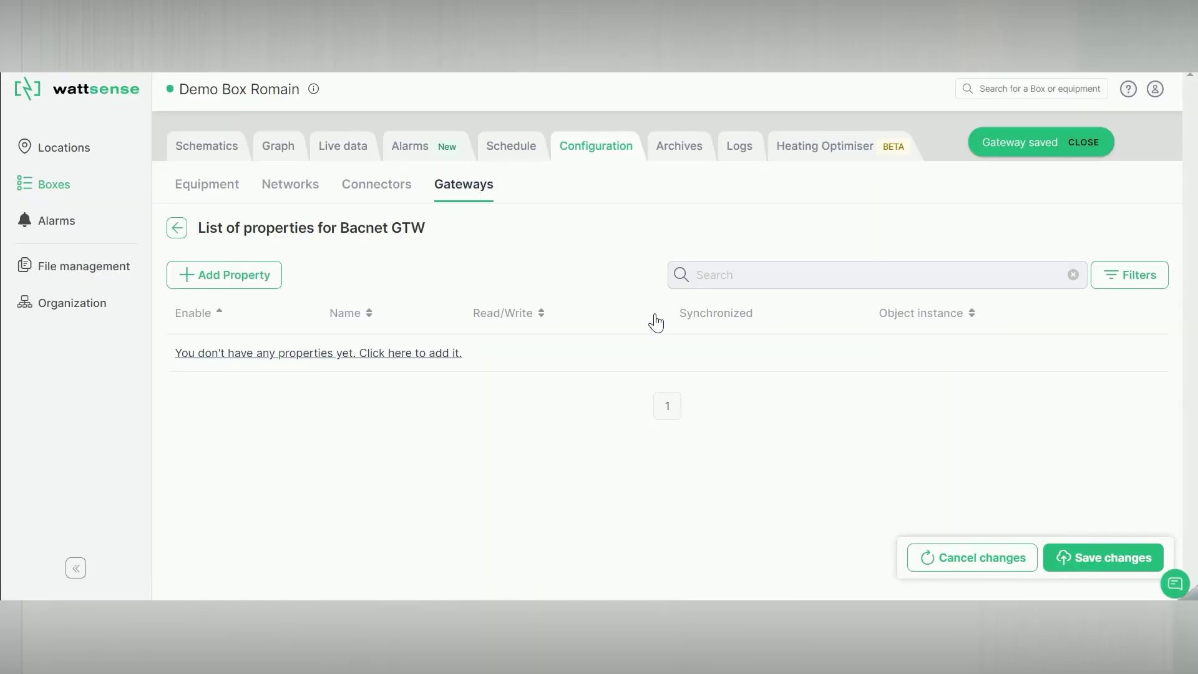
left_click(239, 284)
scroll(345, 340, "down", 3)
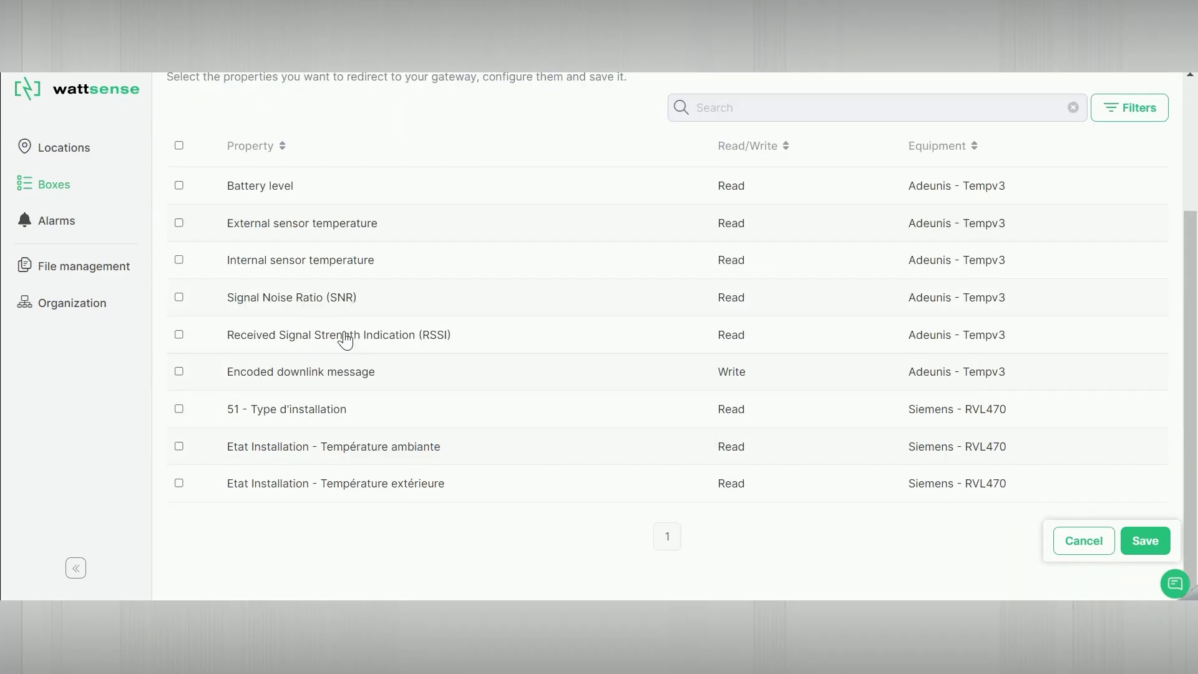
left_click(179, 187)
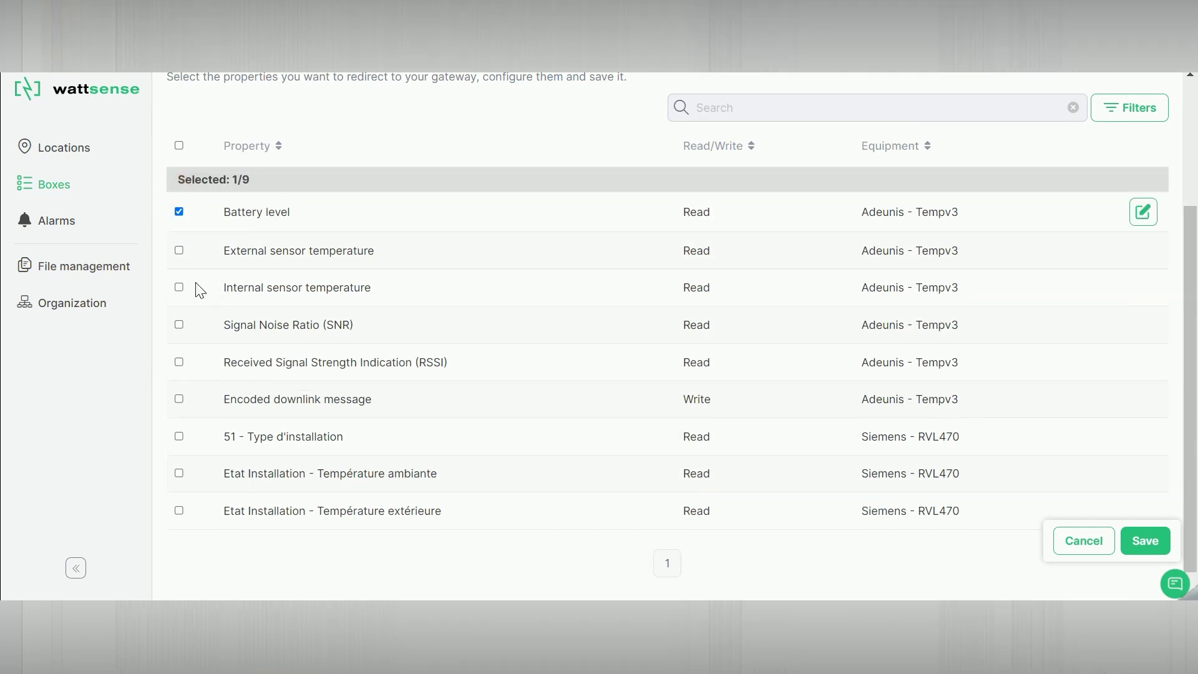
left_click(180, 436)
left_click(180, 477)
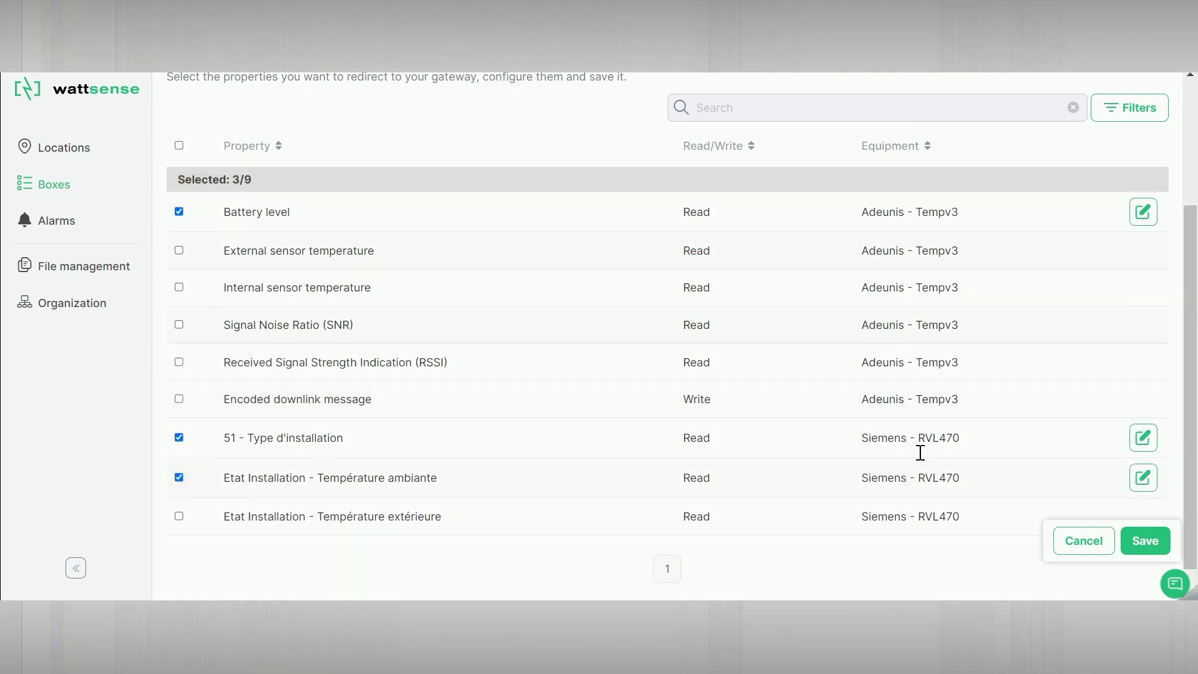
left_click(1130, 542)
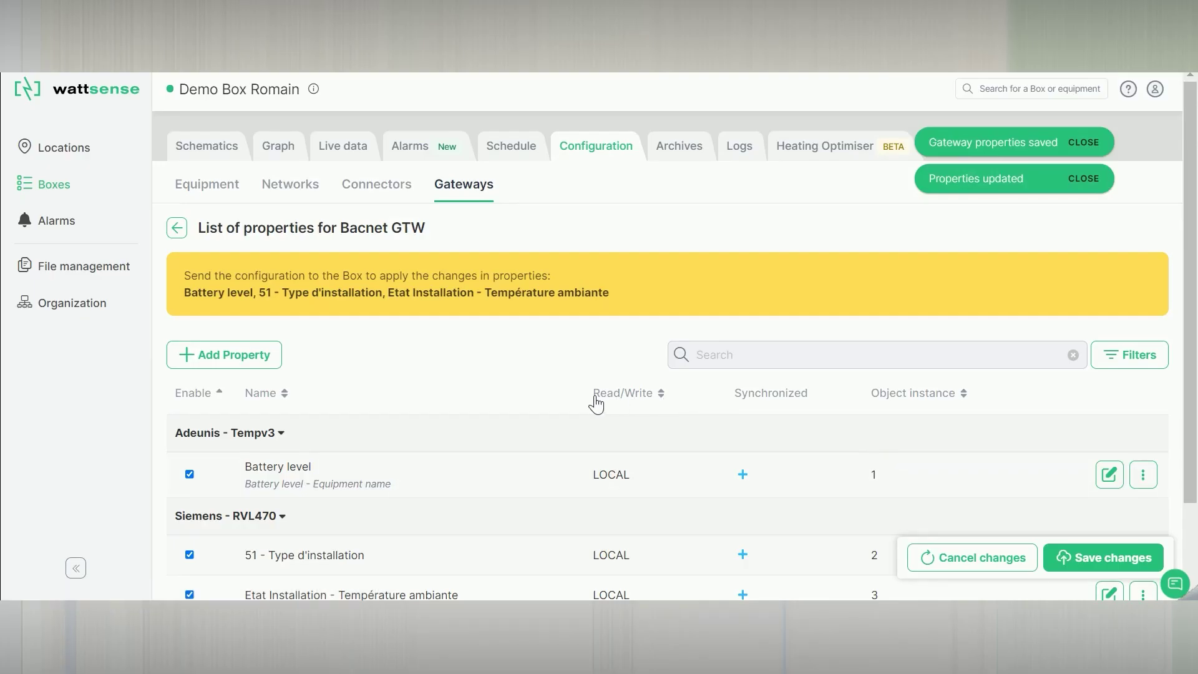
scroll(561, 424, "down", 2)
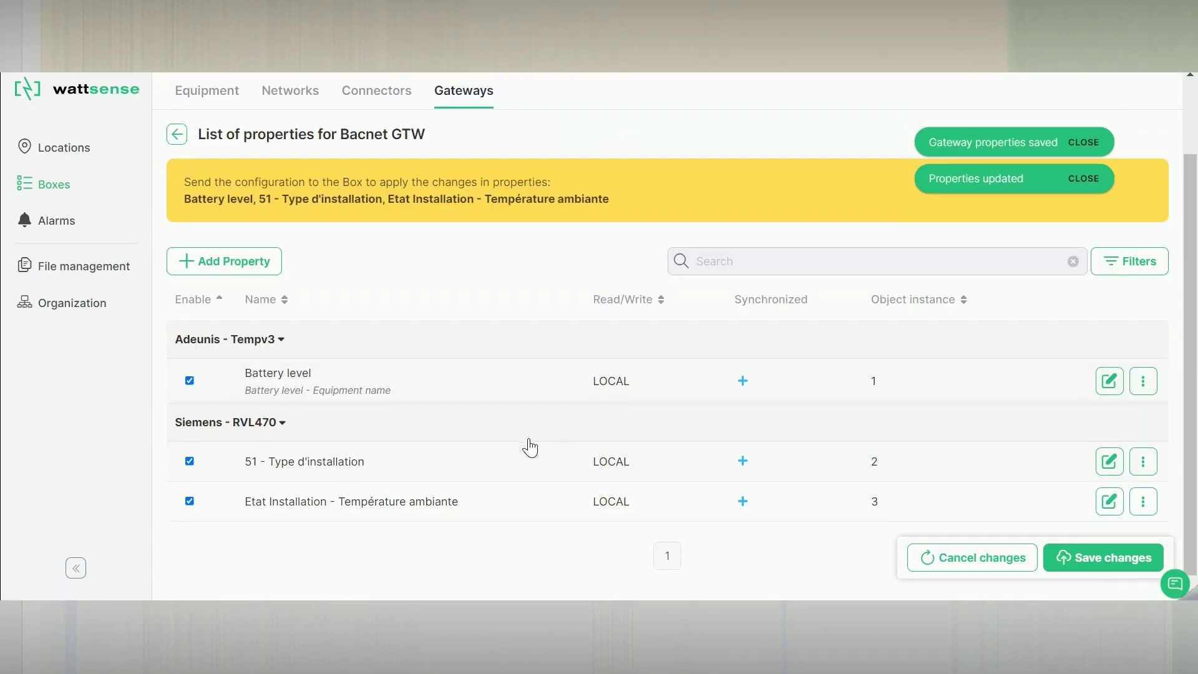
- Save the changes and send the updated configuration to the Box without a comment
left_click(1086, 566)
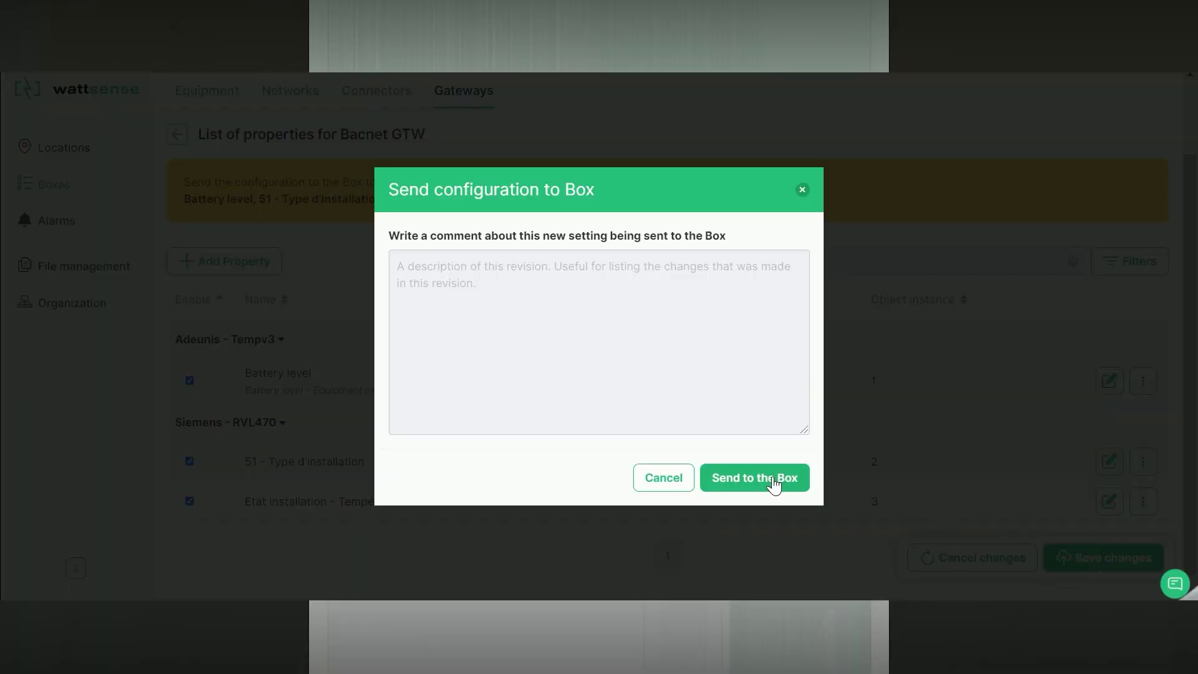
left_click(774, 480)
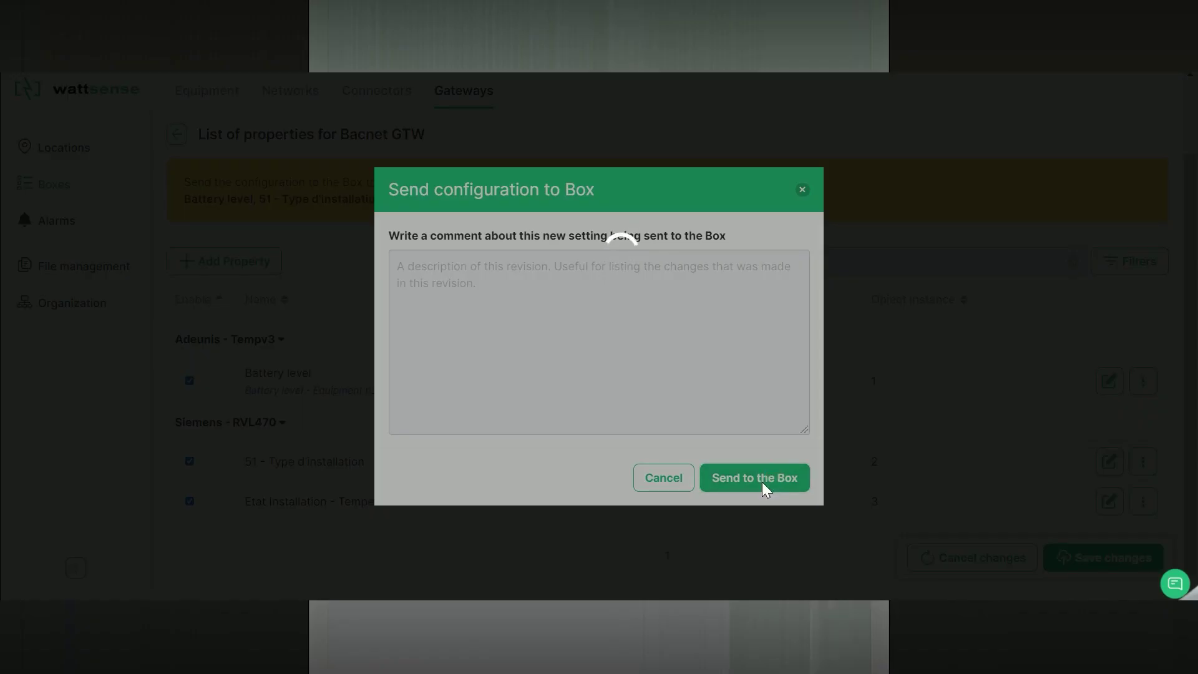